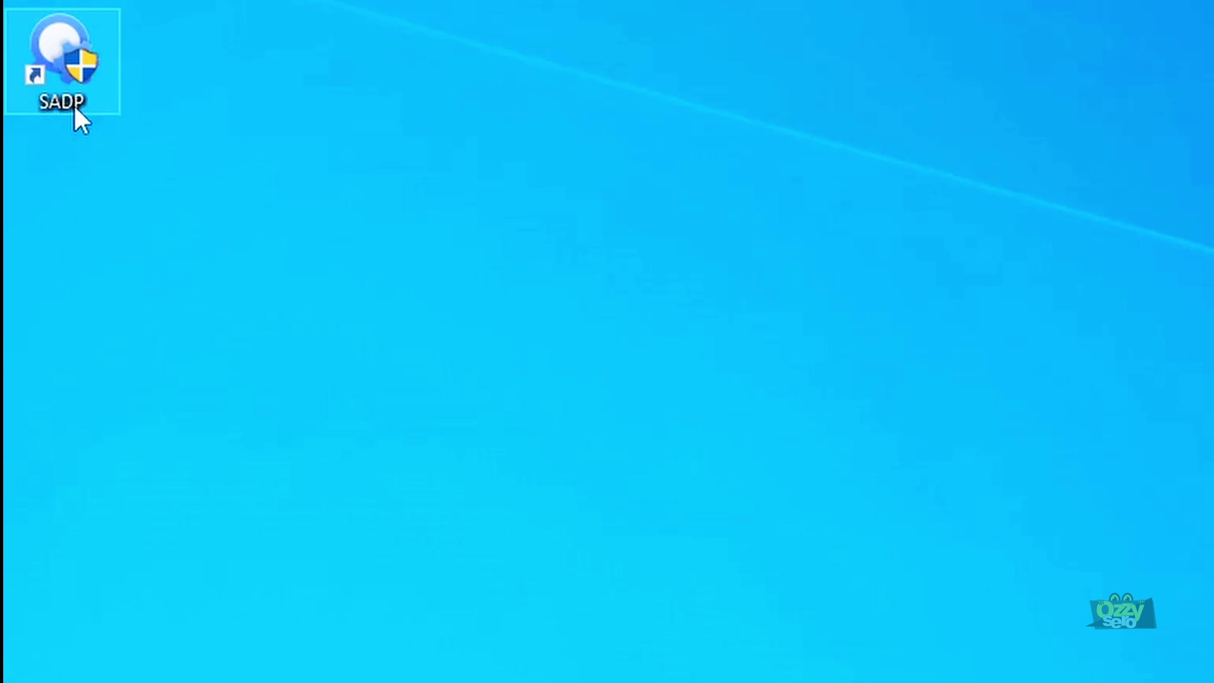
# - Launch SADP and refresh the list of online devices
pyautogui.click(71, 94)
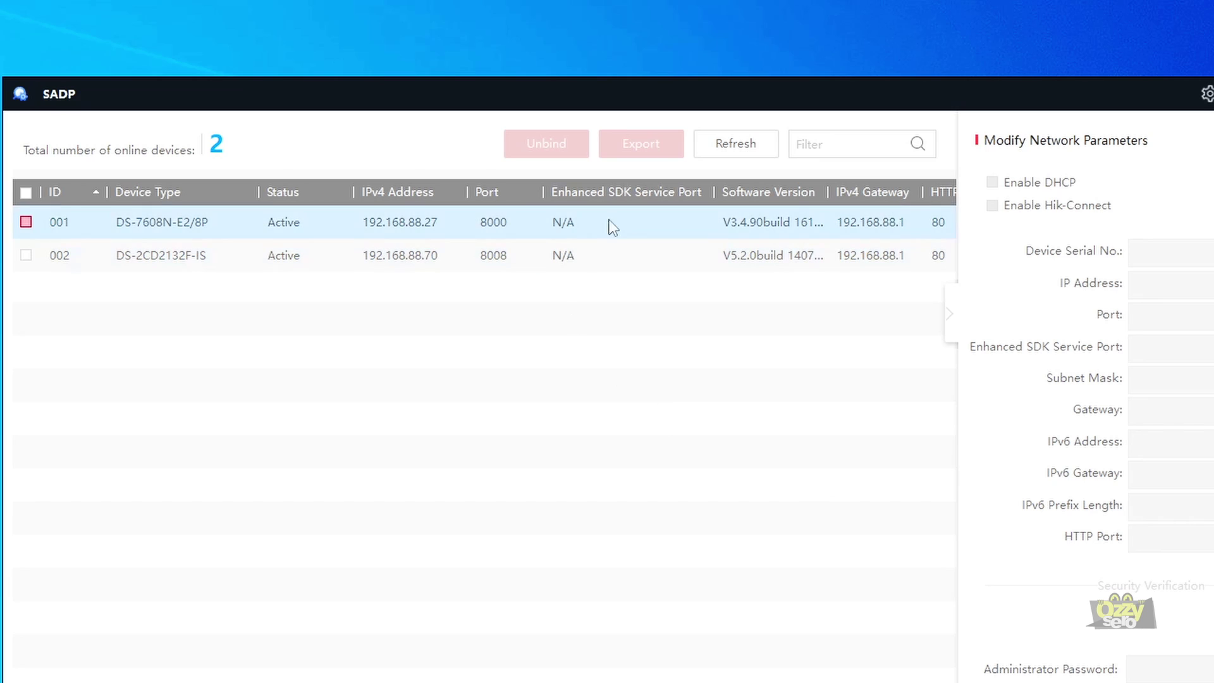
pyautogui.click(737, 150)
pyautogui.click(388, 234)
pyautogui.click(406, 263)
pyautogui.click(492, 245)
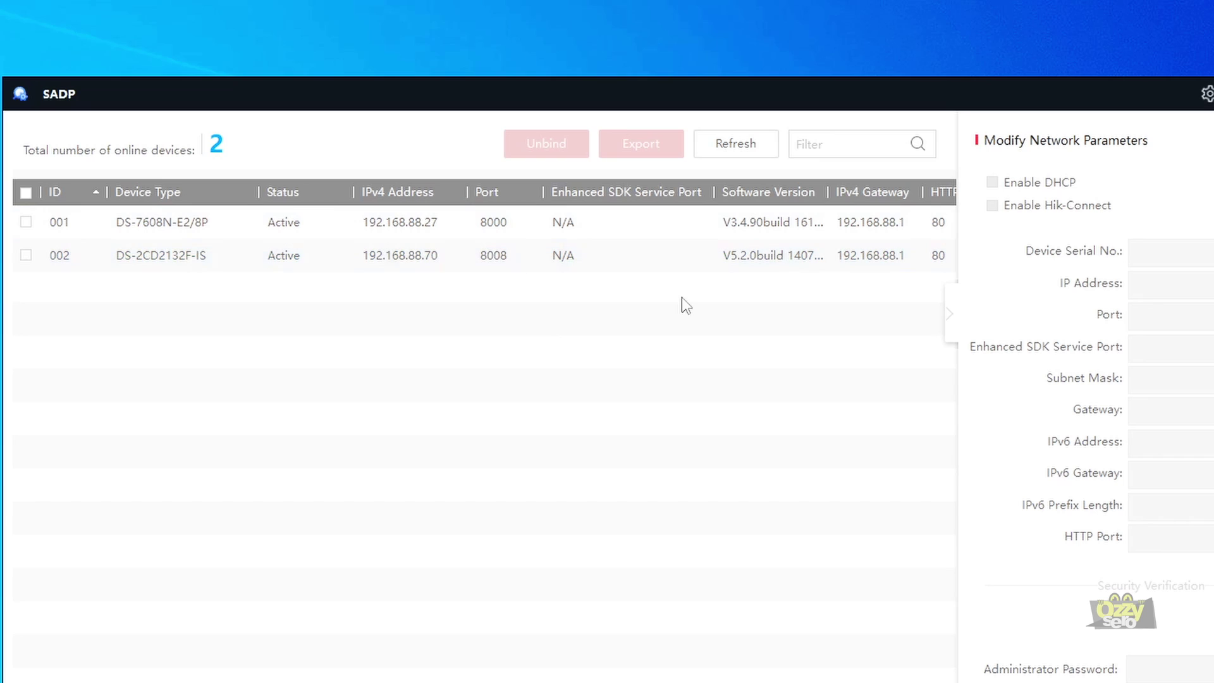
# - Examine the device type, IPv4 address, port, software version and gateway of the two listed devices in SADP
pyautogui.click(266, 232)
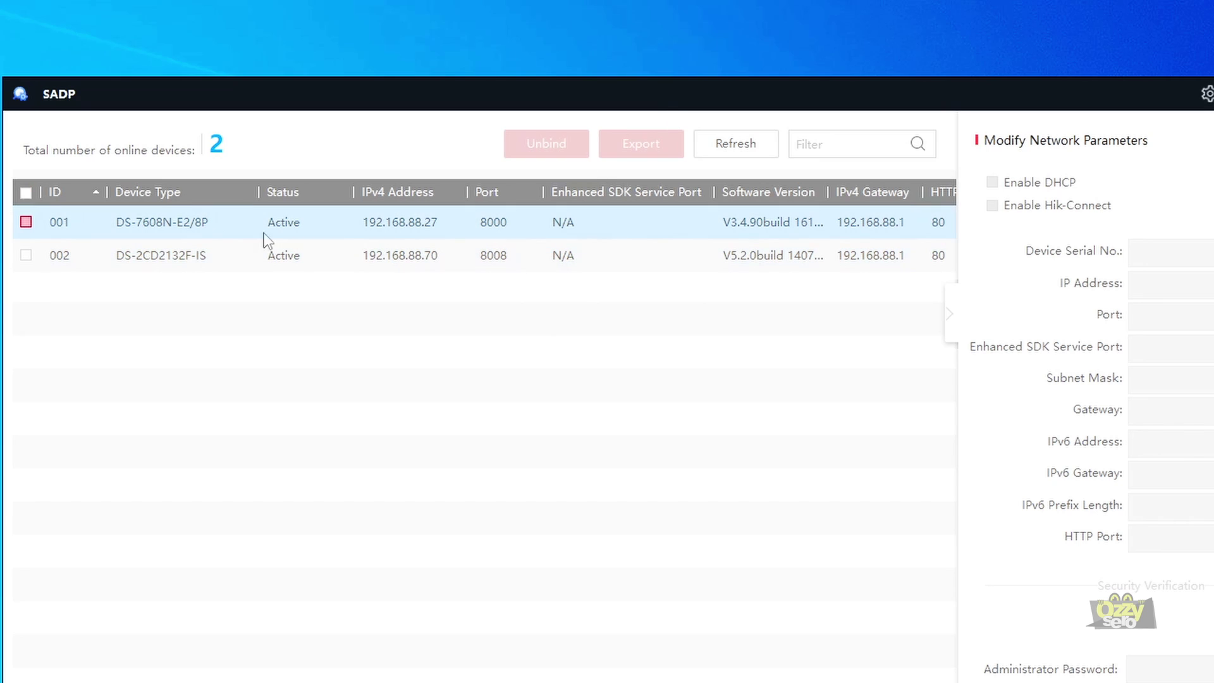
pyautogui.click(429, 215)
pyautogui.click(726, 215)
pyautogui.click(950, 314)
pyautogui.click(962, 226)
pyautogui.click(962, 227)
pyautogui.click(843, 246)
pyautogui.click(461, 259)
pyautogui.click(405, 234)
pyautogui.click(405, 253)
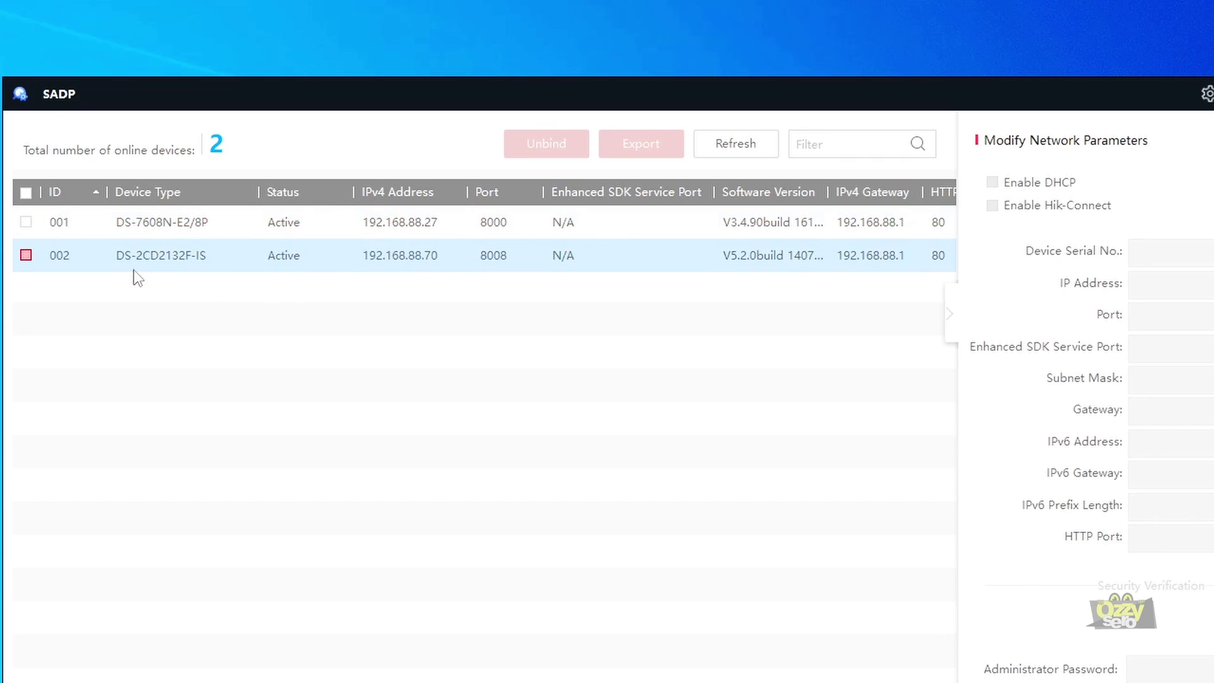
pyautogui.click(26, 255)
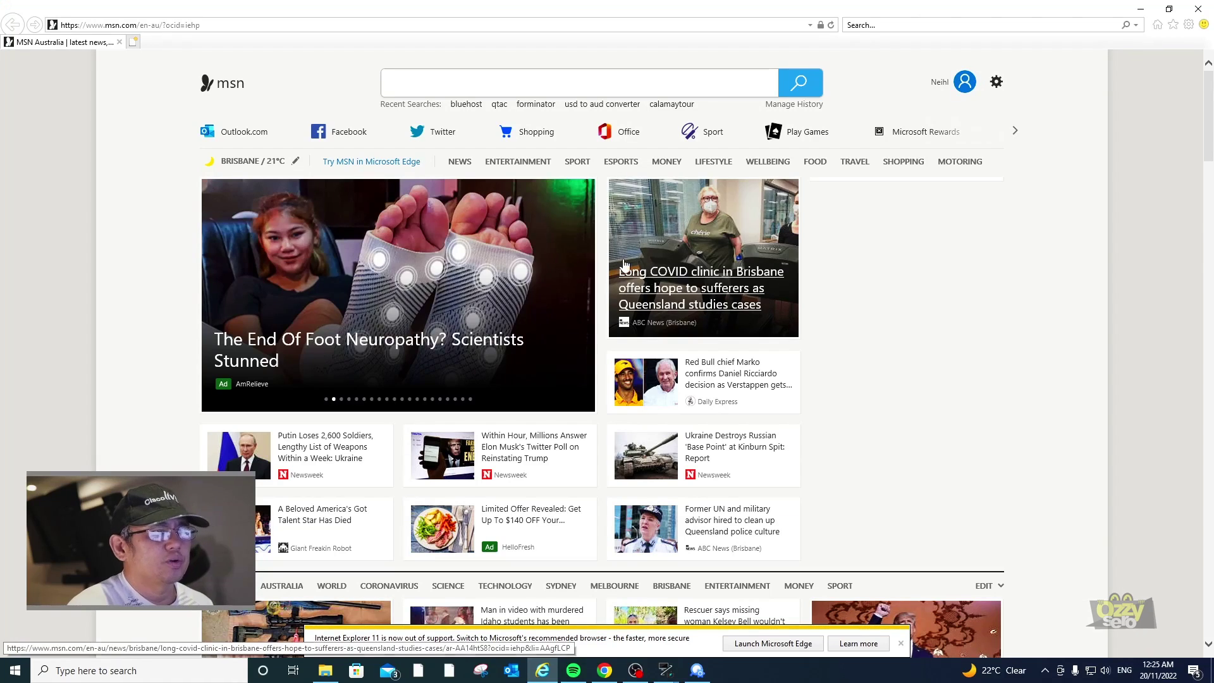
# - Switch to Internet Explorer and open the camera's web page at 192.168.88.70
pyautogui.click(456, 24)
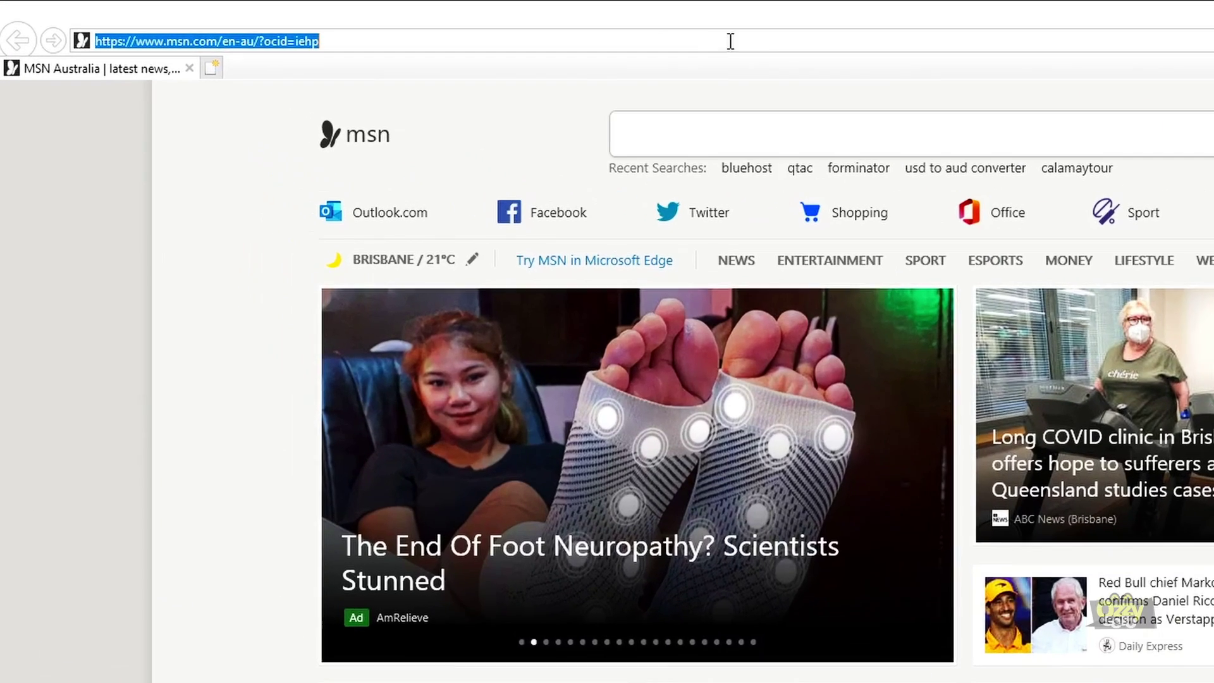
pyautogui.write('192')
pyautogui.press('End')
pyautogui.press('BackSpace')
pyautogui.press('BackSpace')
pyautogui.press('BackSpace')
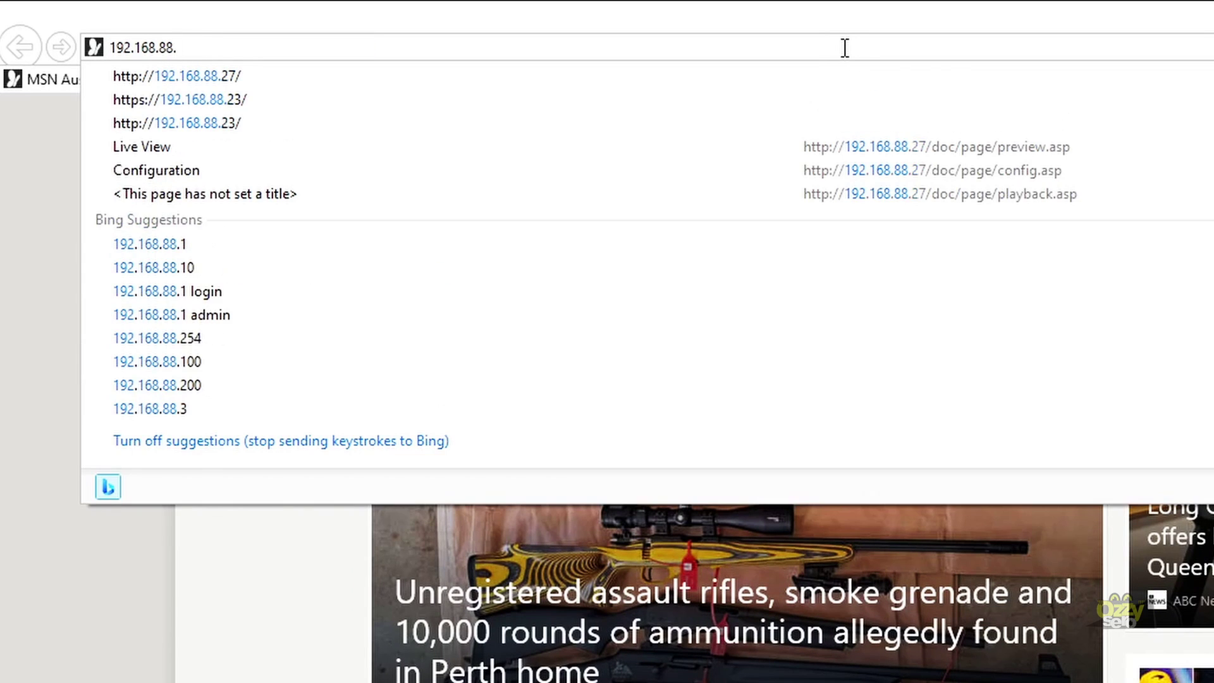
pyautogui.write('70')
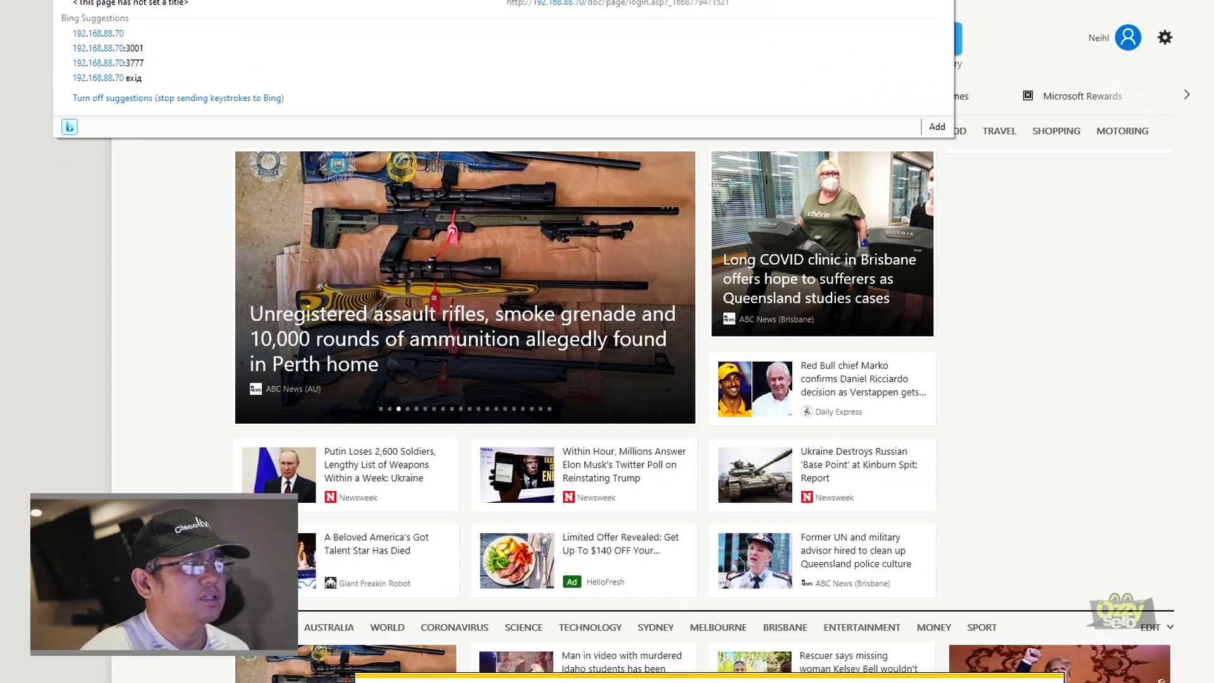
pyautogui.press('Return')
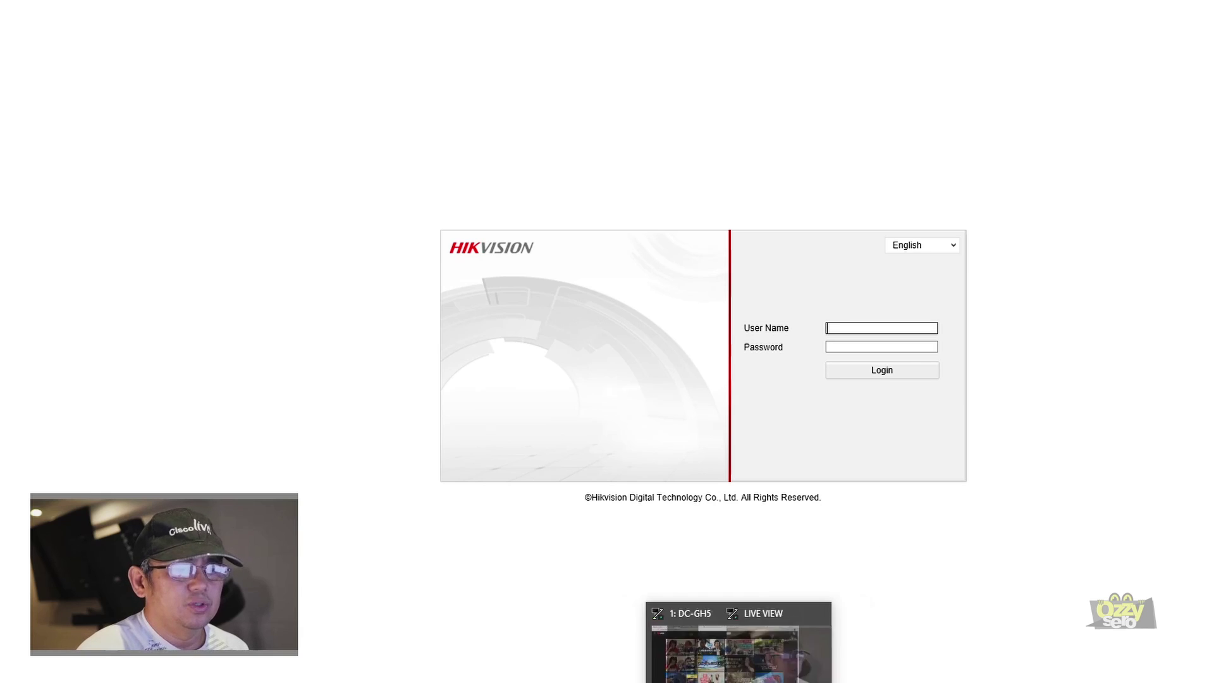
# - Log in to the camera as admin with the account password
pyautogui.moveTo(815, 680)
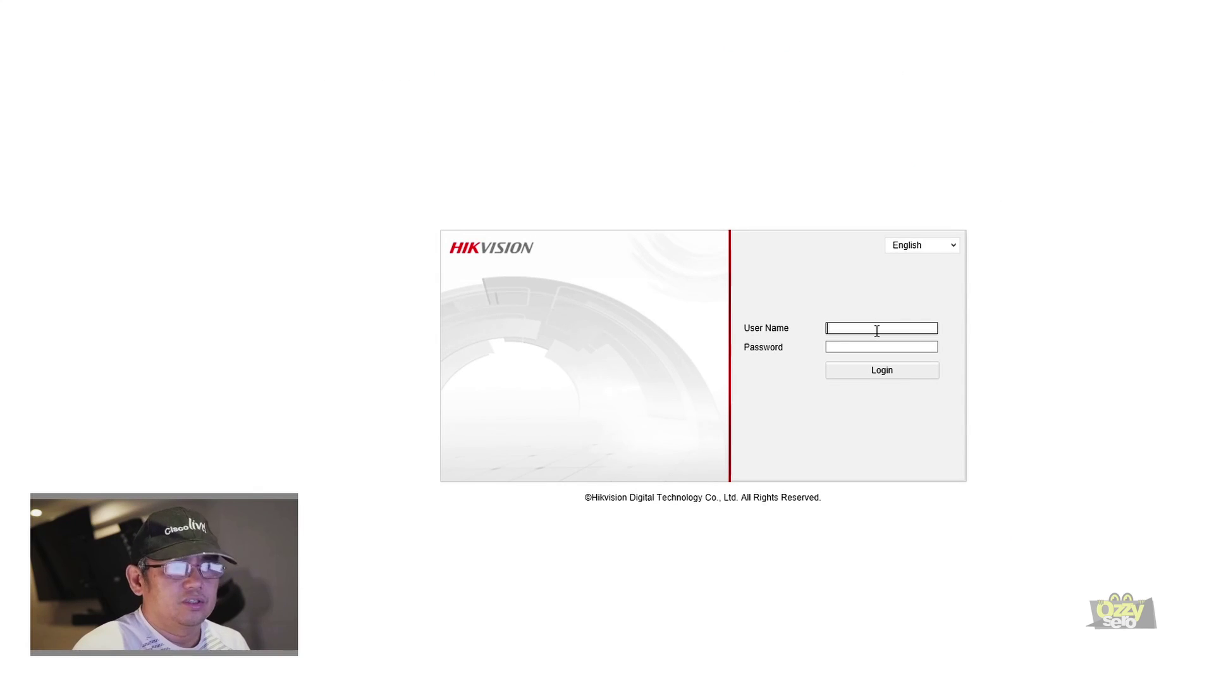
pyautogui.click(877, 331)
pyautogui.write('admi')
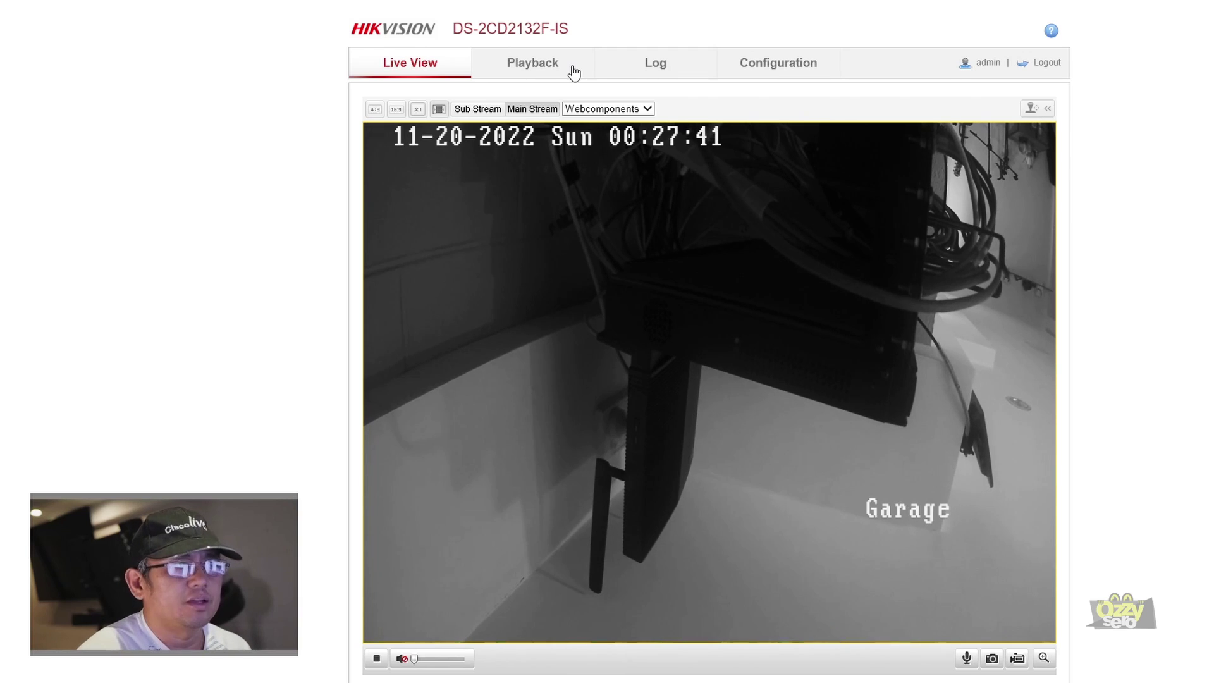
# - View the camera's Playback page, and open the Storage Management settings in its advanced configuration
pyautogui.click(550, 65)
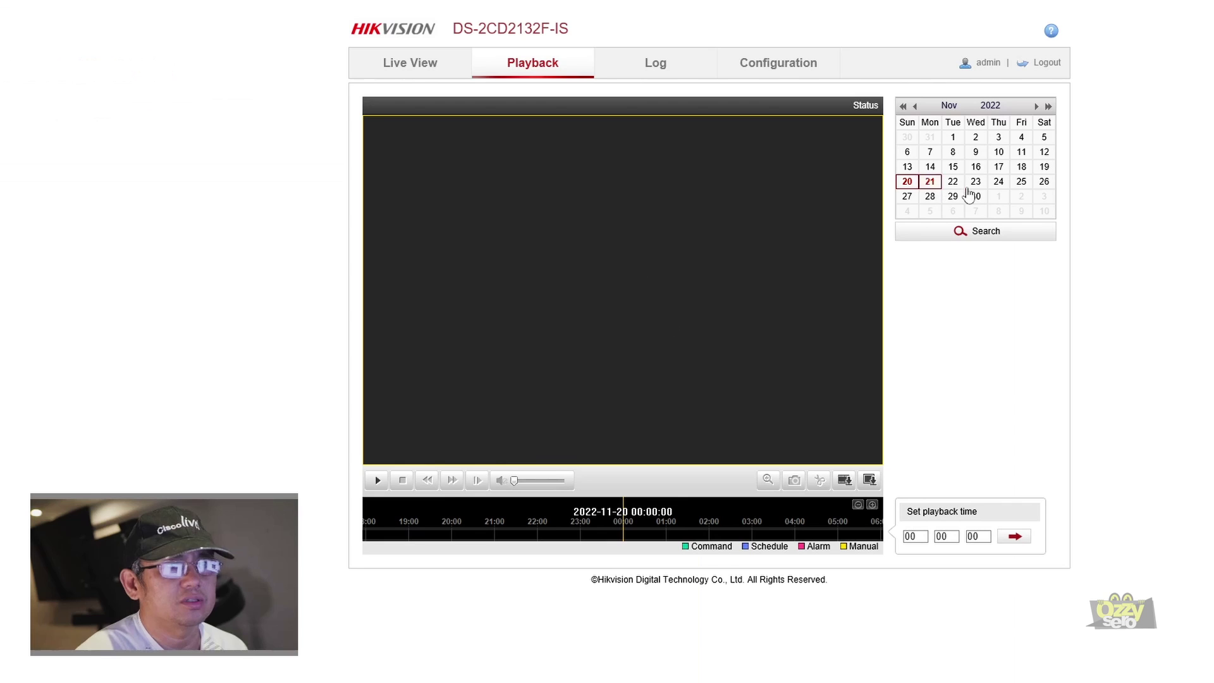
pyautogui.click(783, 67)
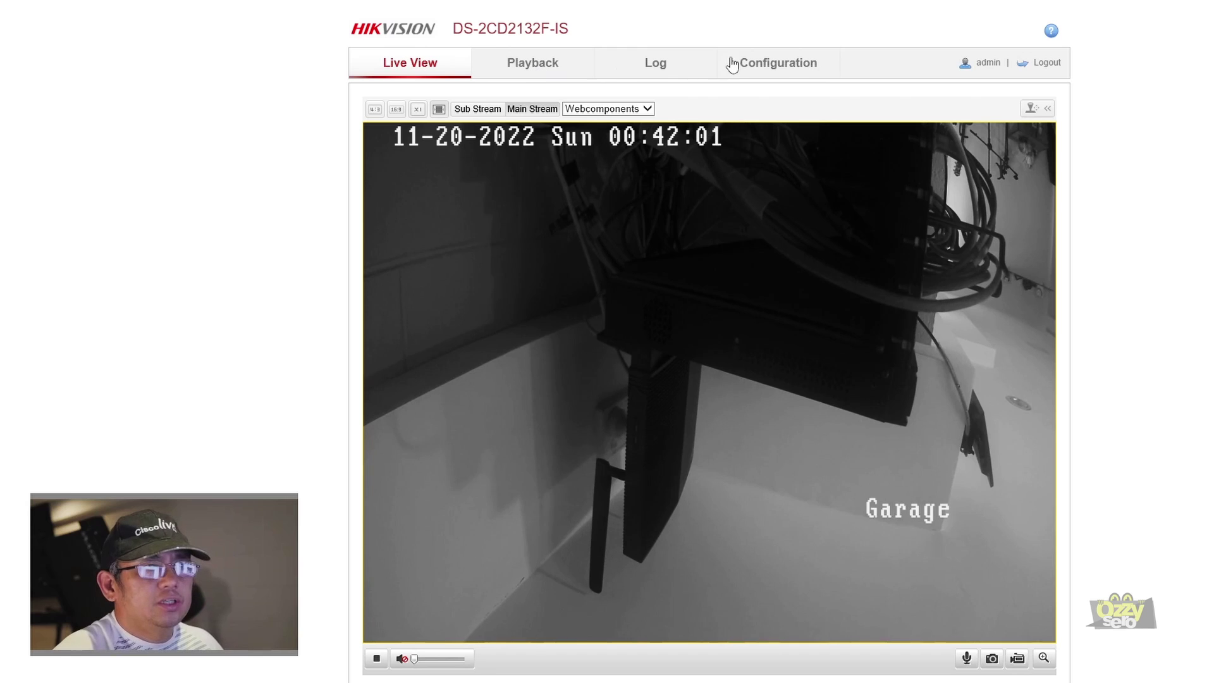
pyautogui.click(794, 68)
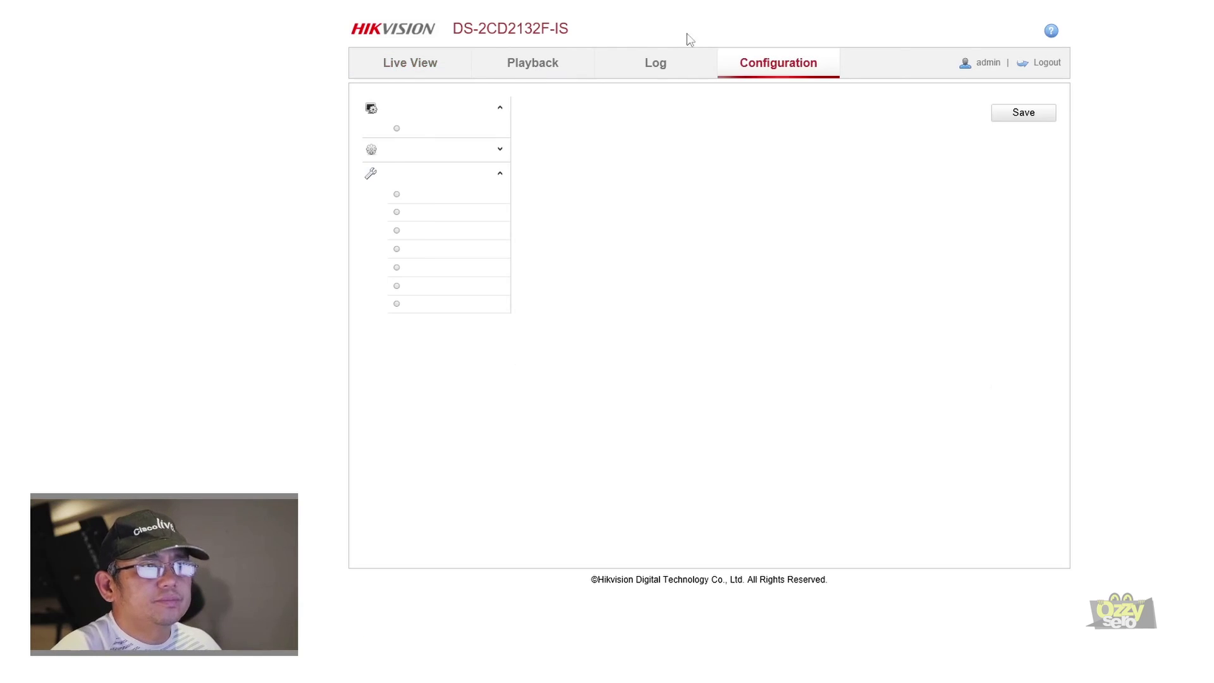
pyautogui.click(500, 175)
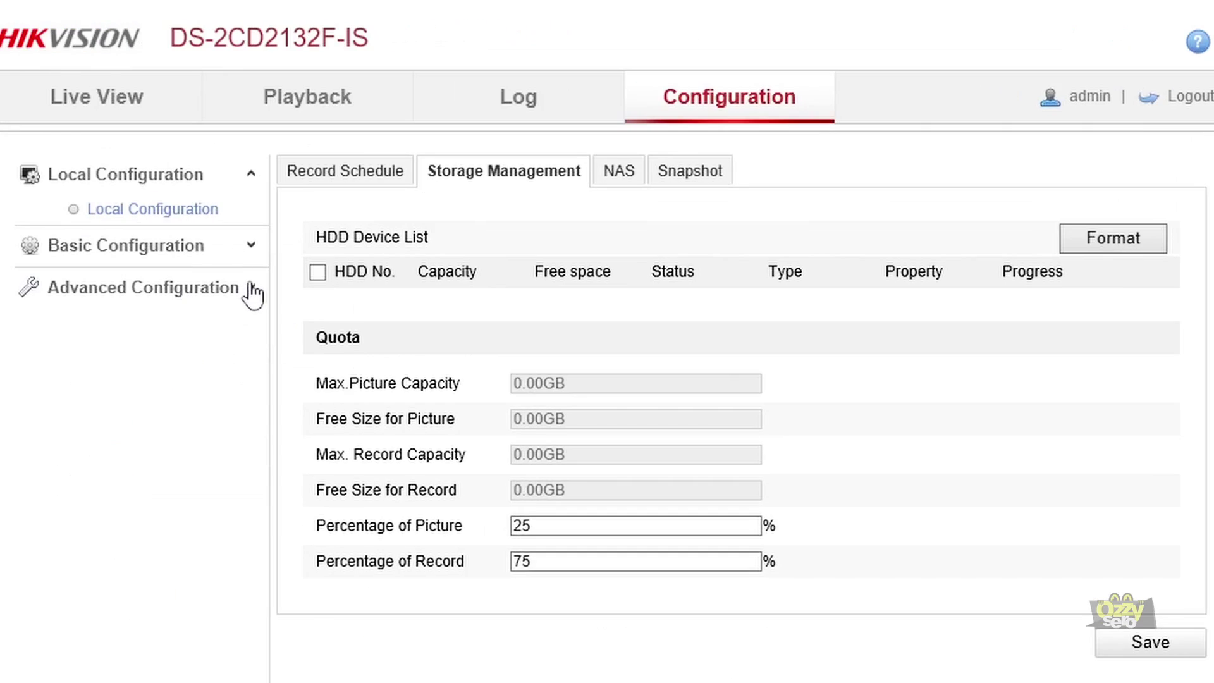
pyautogui.click(500, 174)
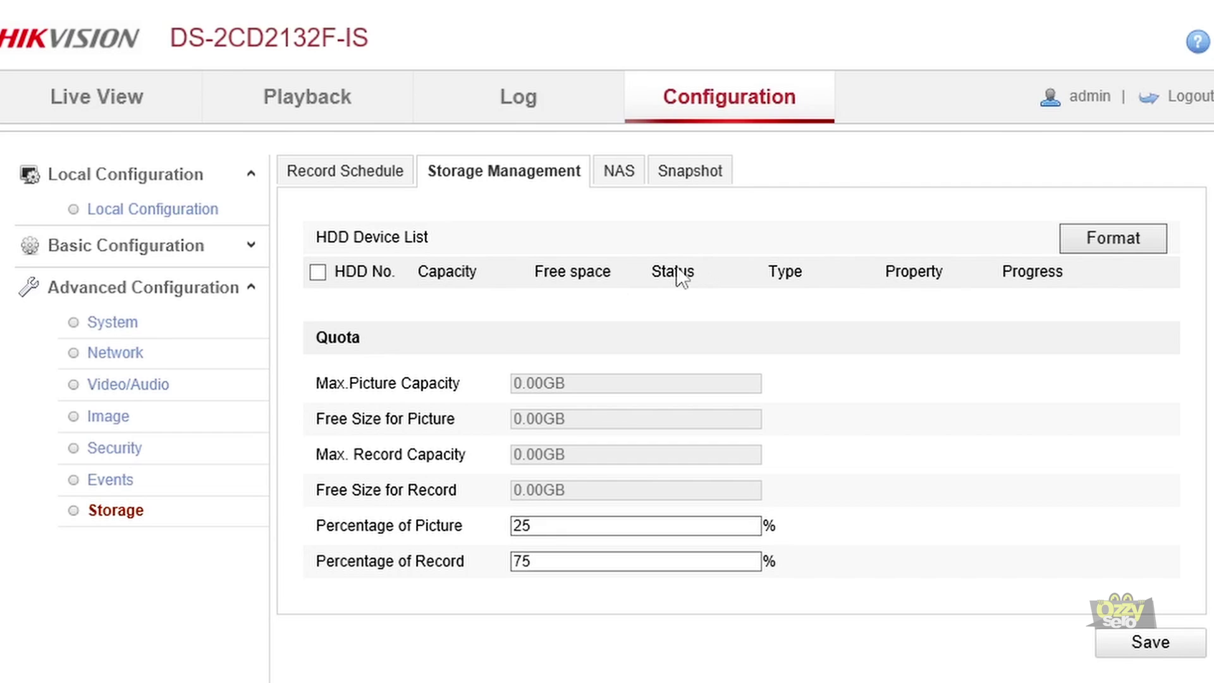
# - Examine the NAS entries and the HDD device list in the camera's storage settings
pyautogui.click(620, 171)
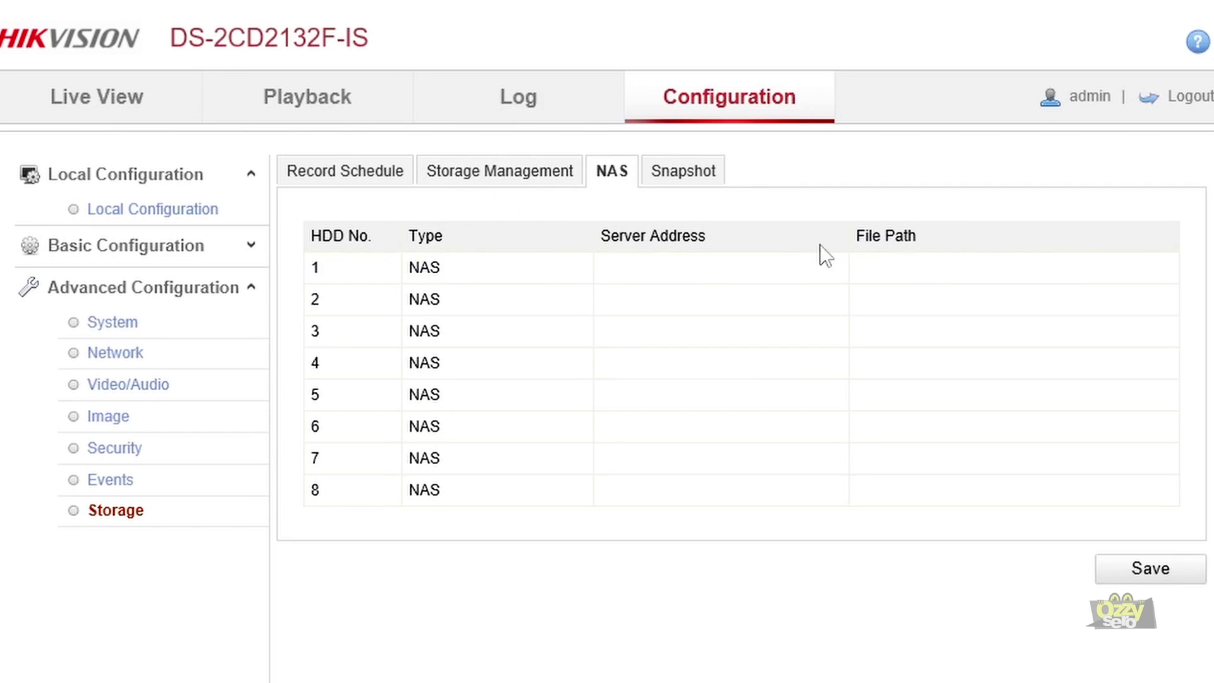
pyautogui.click(497, 176)
pyautogui.click(627, 174)
pyautogui.click(515, 177)
pyautogui.click(617, 172)
pyautogui.click(522, 171)
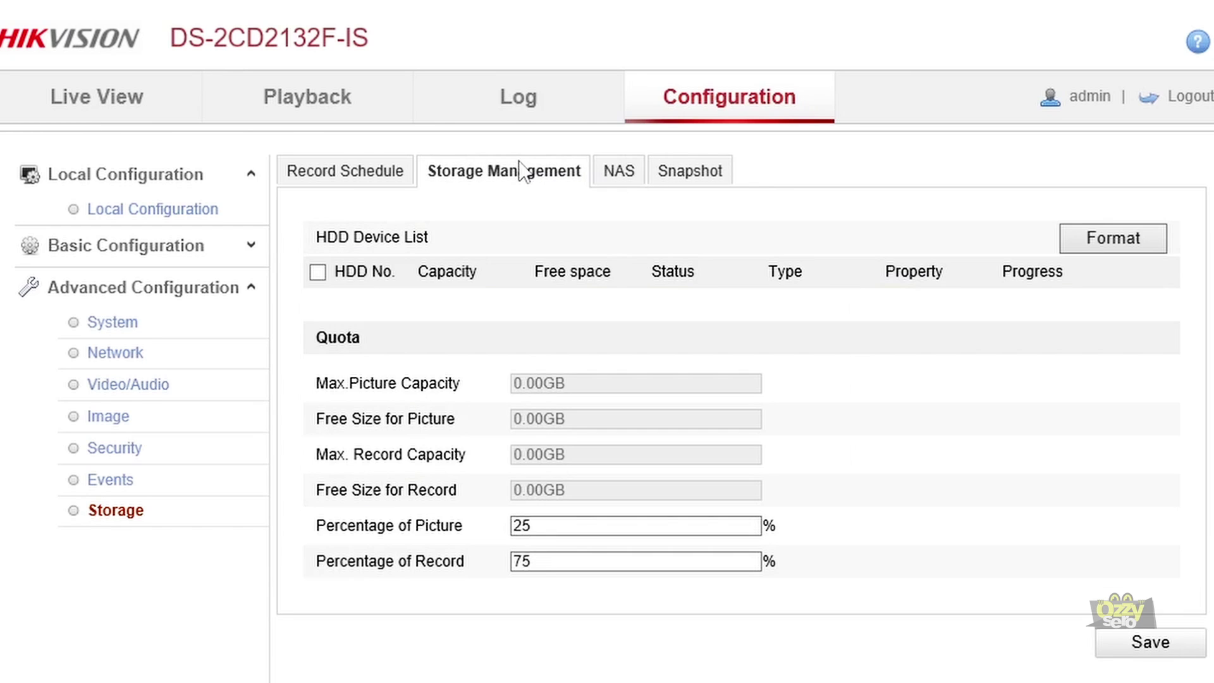
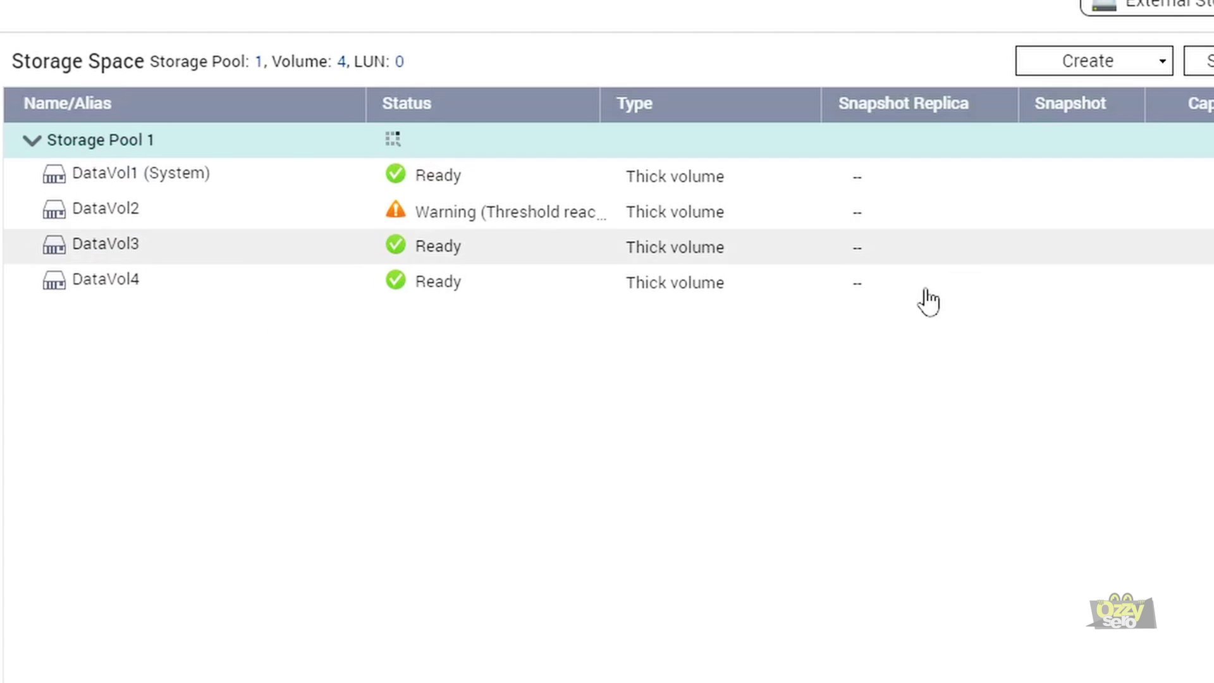
# - In the QNAP Storage Space manager, start a new volume of the Thick volume type located on Storage Pool 1
pyautogui.click(1137, 61)
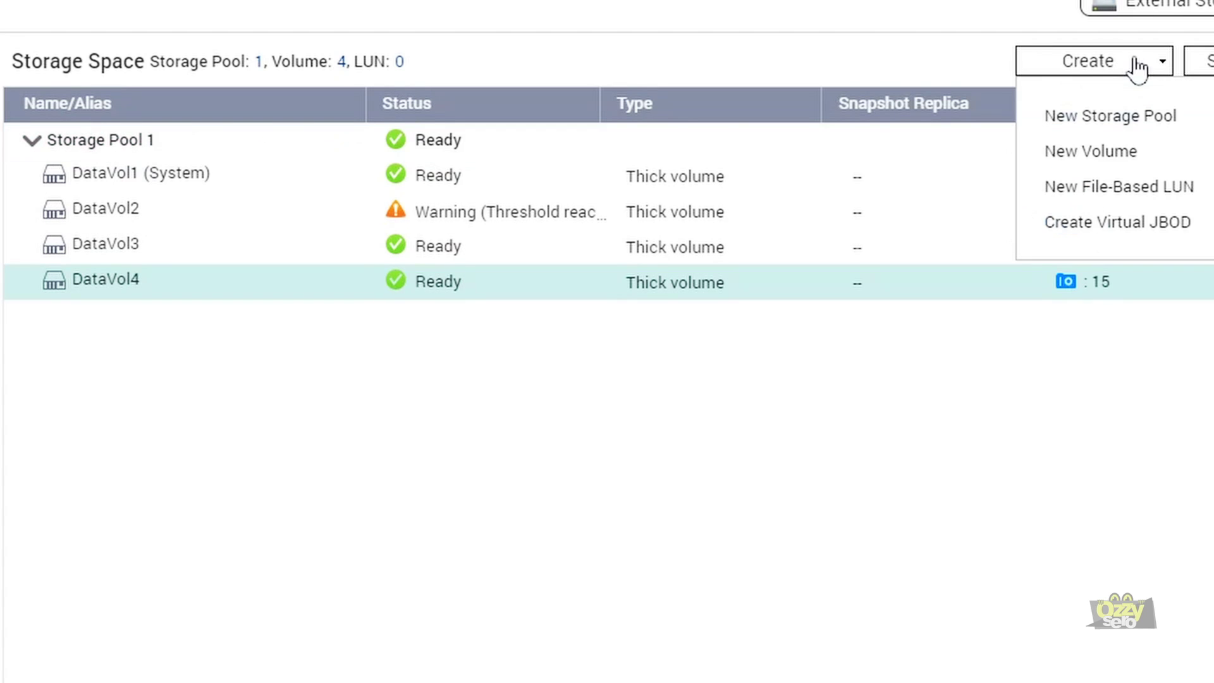
pyautogui.click(1099, 150)
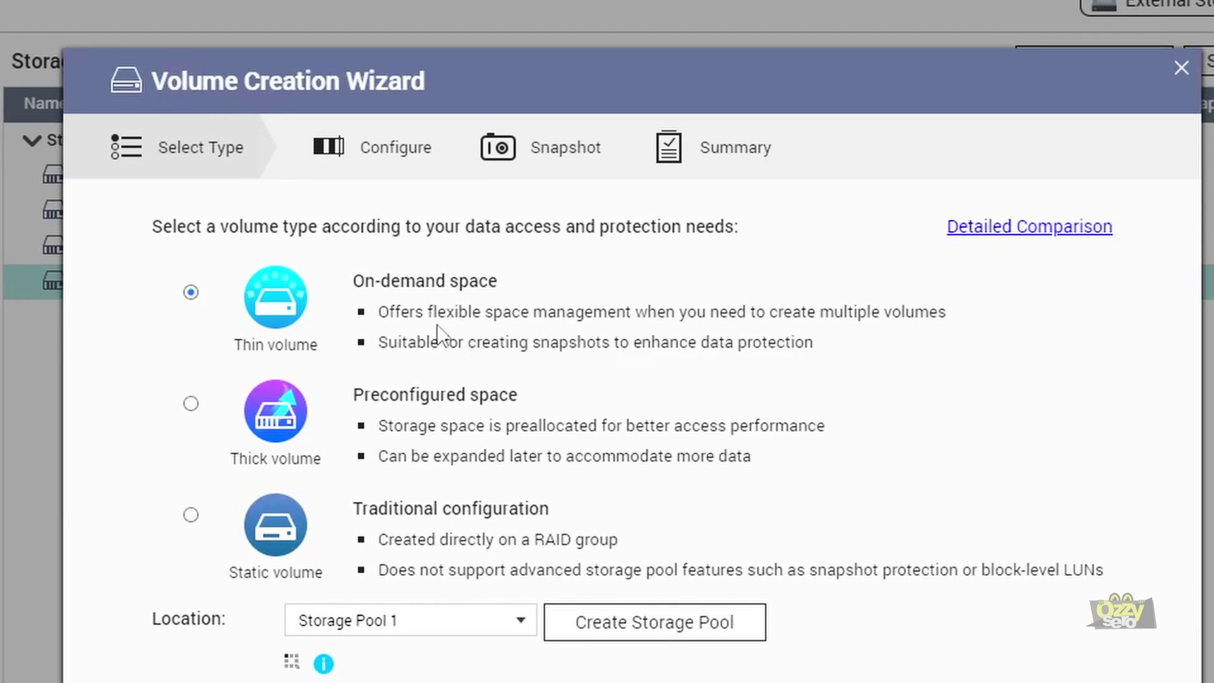
pyautogui.moveTo(596, 65); pyautogui.dragTo(1144, 73)
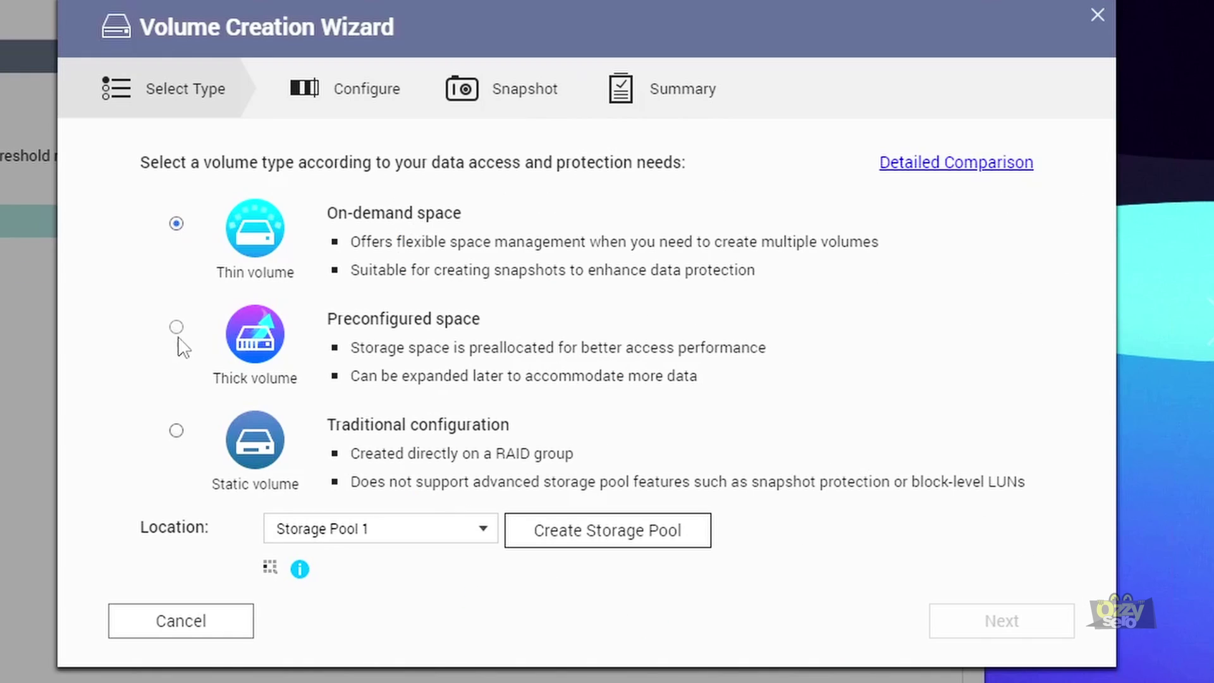
pyautogui.click(177, 327)
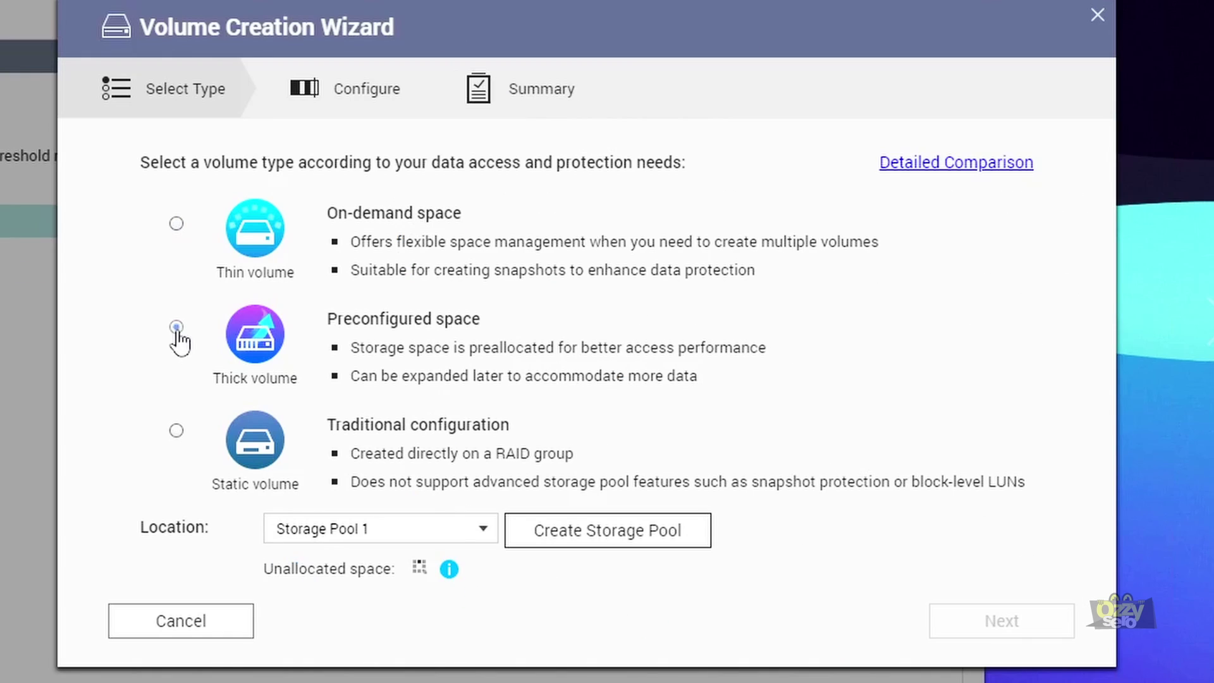
pyautogui.click(446, 539)
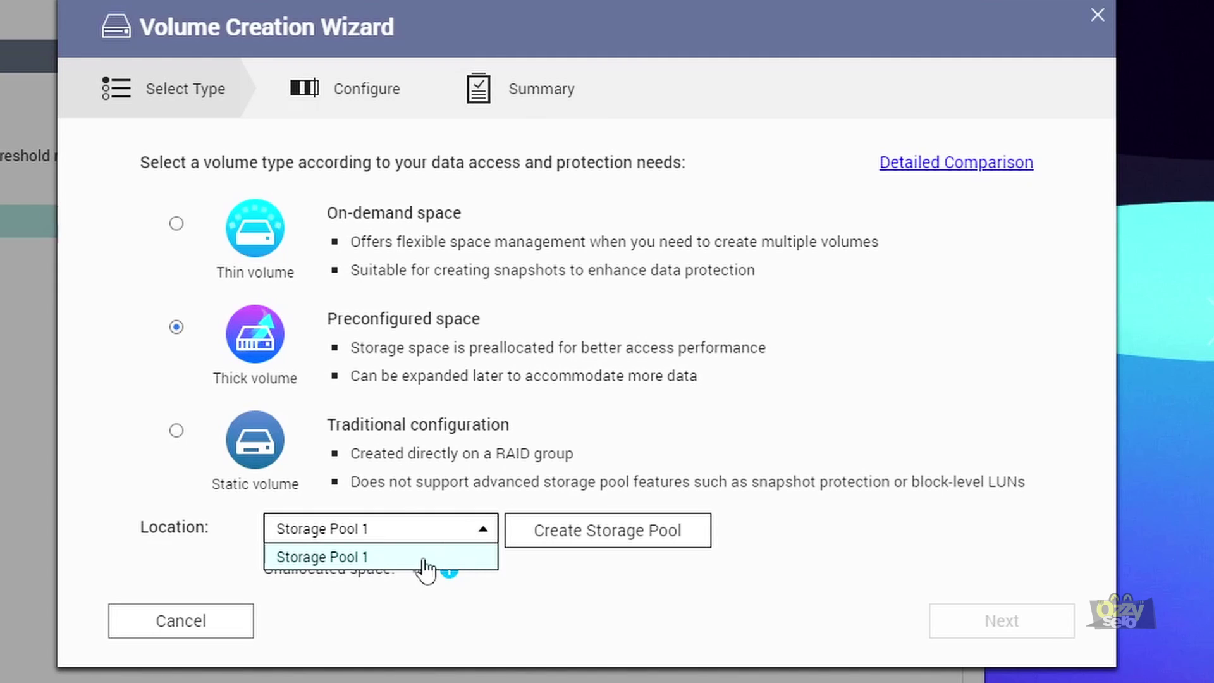
pyautogui.click(377, 559)
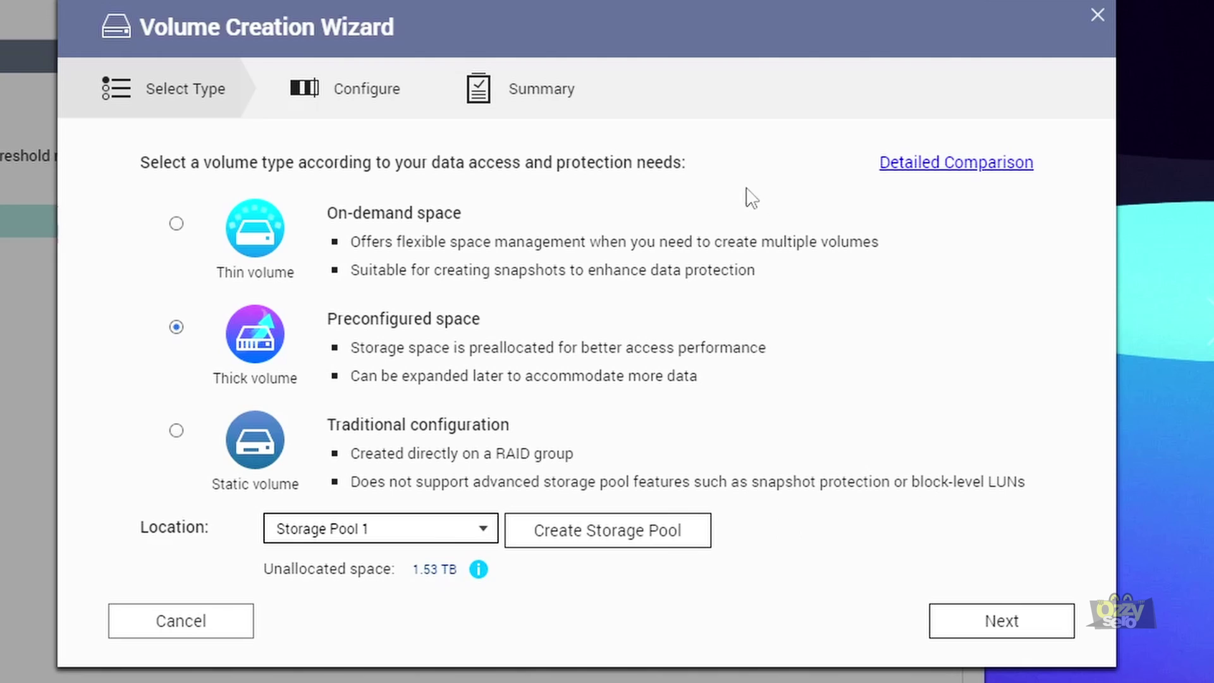
pyautogui.click(999, 623)
# - Try a capacity of 50 GB for the new volume DataVol5
pyautogui.click(496, 192)
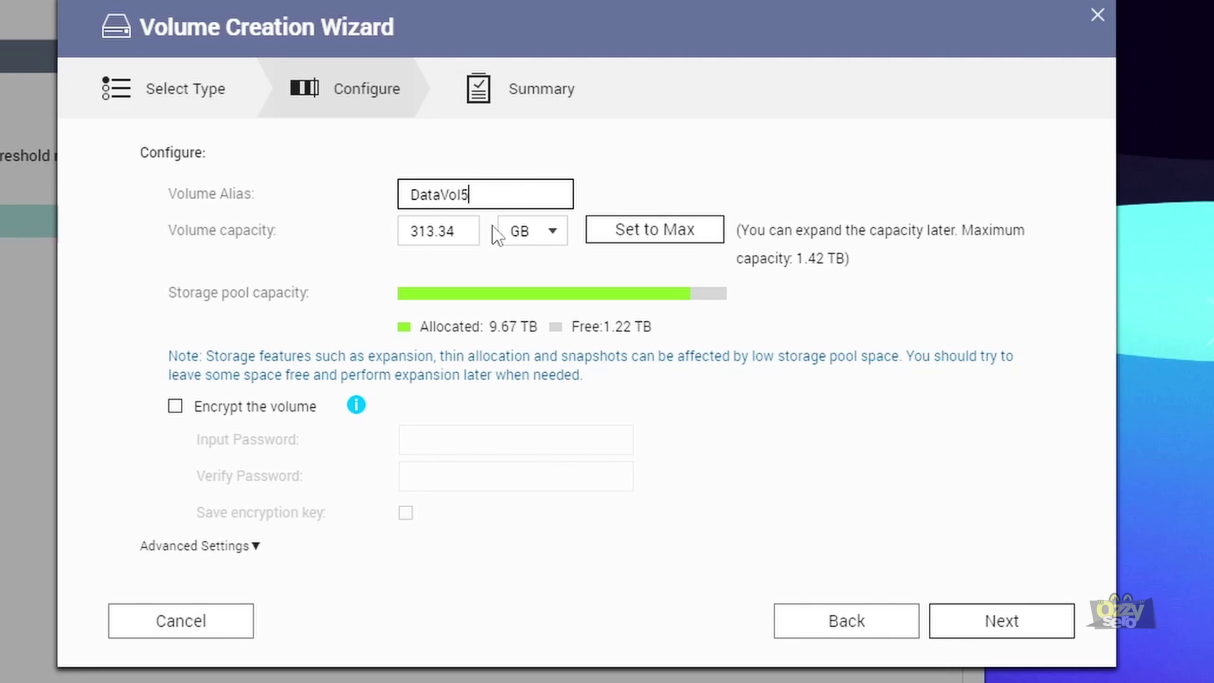
pyautogui.moveTo(463, 235); pyautogui.dragTo(373, 224)
pyautogui.write('50')
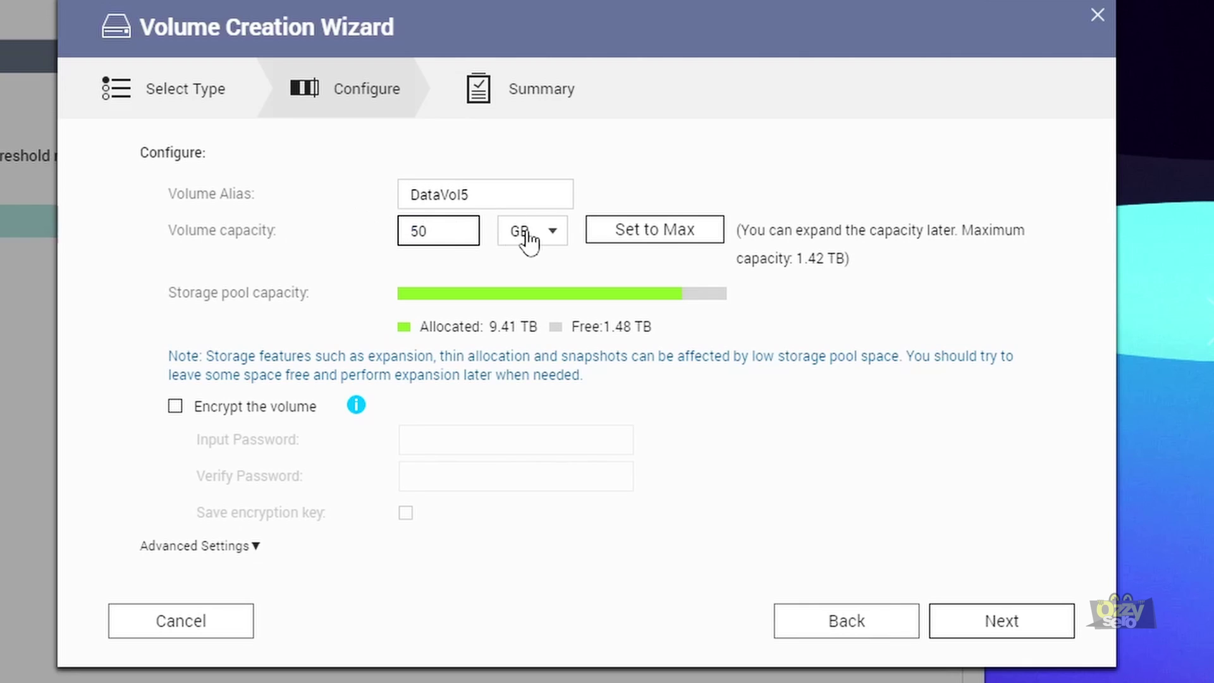
pyautogui.click(694, 160)
# - Set the capacity of the new volume DataVol5 to 10 GB
pyautogui.moveTo(452, 224); pyautogui.dragTo(337, 239)
pyautogui.write('1')
pyautogui.click(785, 168)
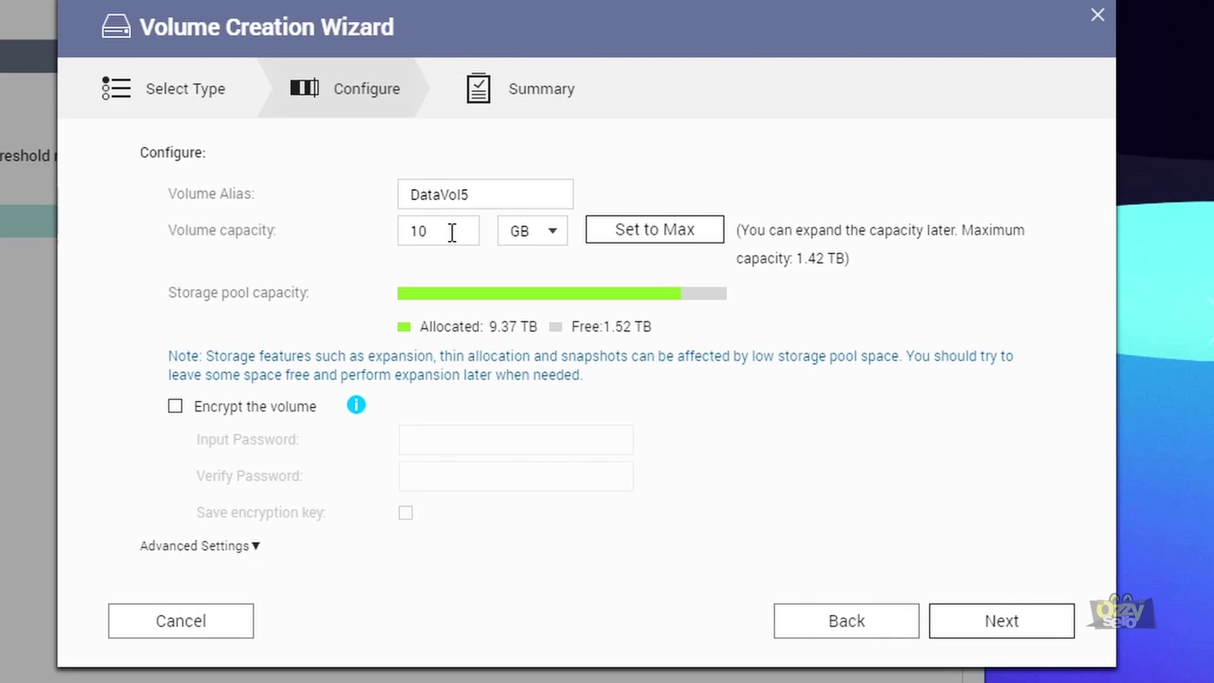
pyautogui.moveTo(452, 232); pyautogui.dragTo(393, 232)
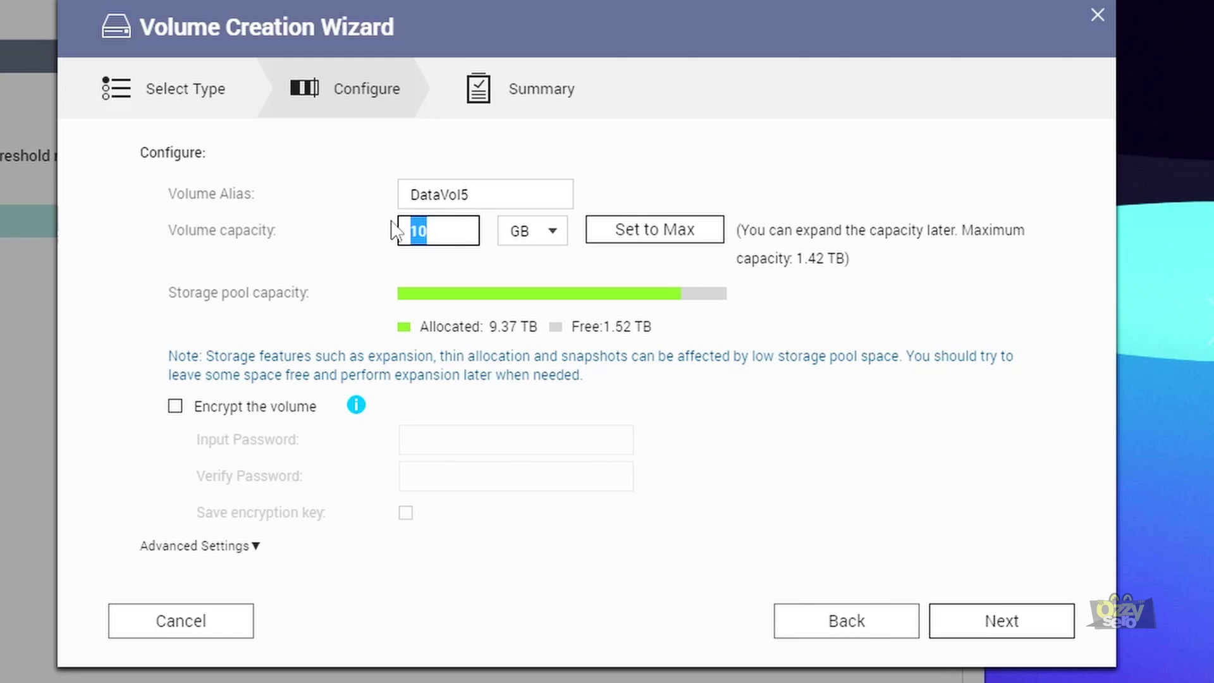
pyautogui.click(839, 177)
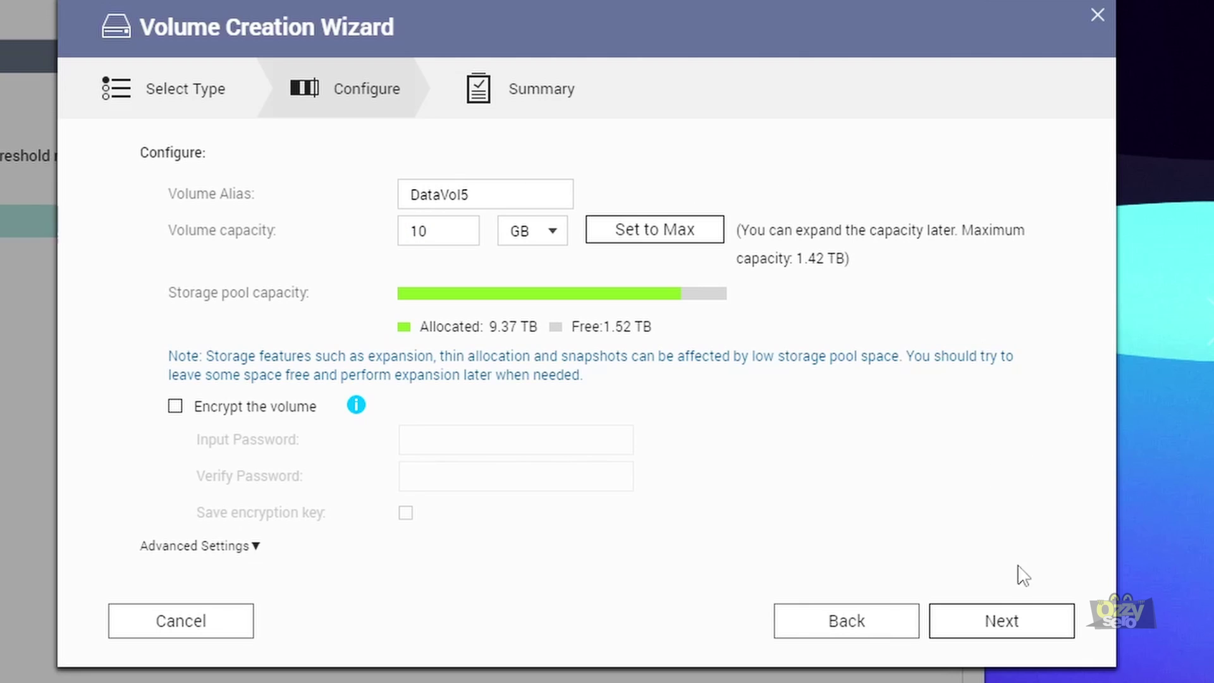
# - Finish creating the volume DataVol5 and dismiss the creation notice
pyautogui.click(1012, 626)
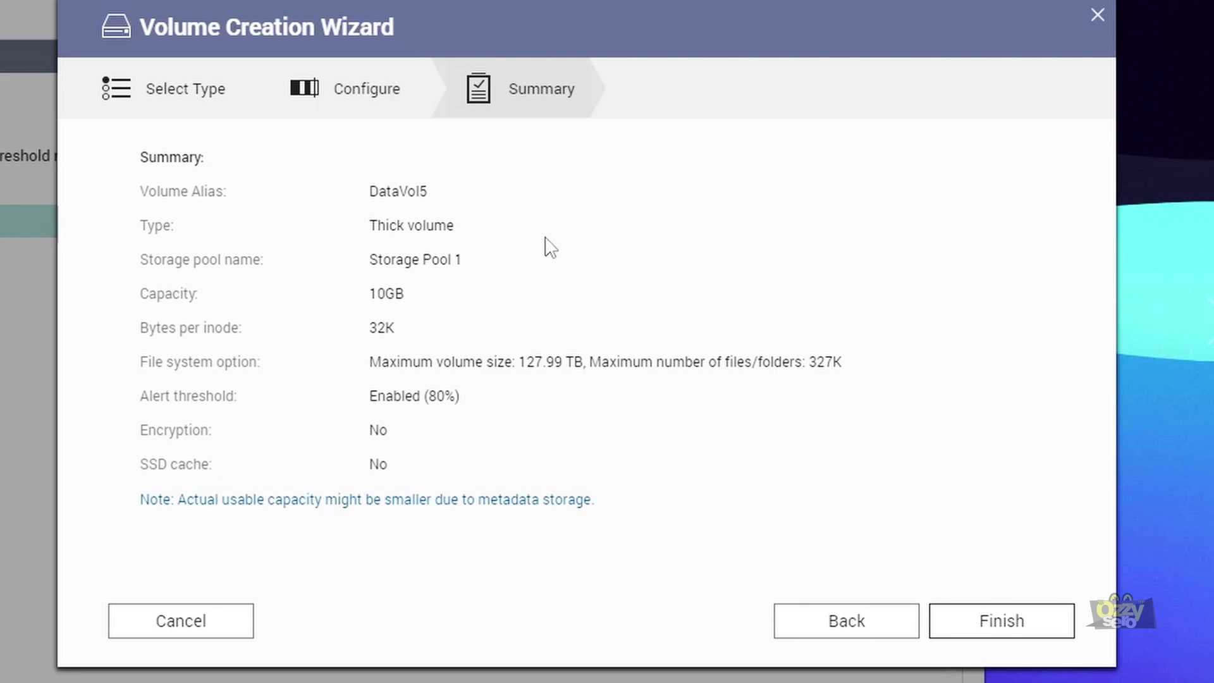
pyautogui.click(1000, 627)
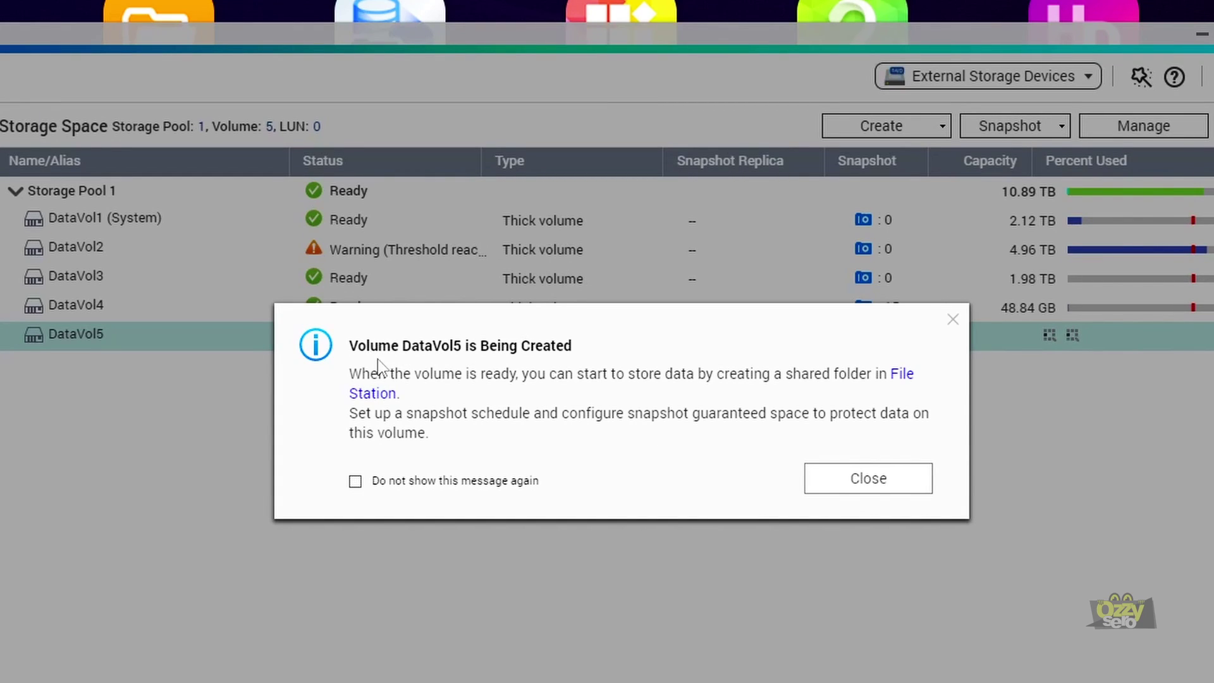
pyautogui.click(888, 482)
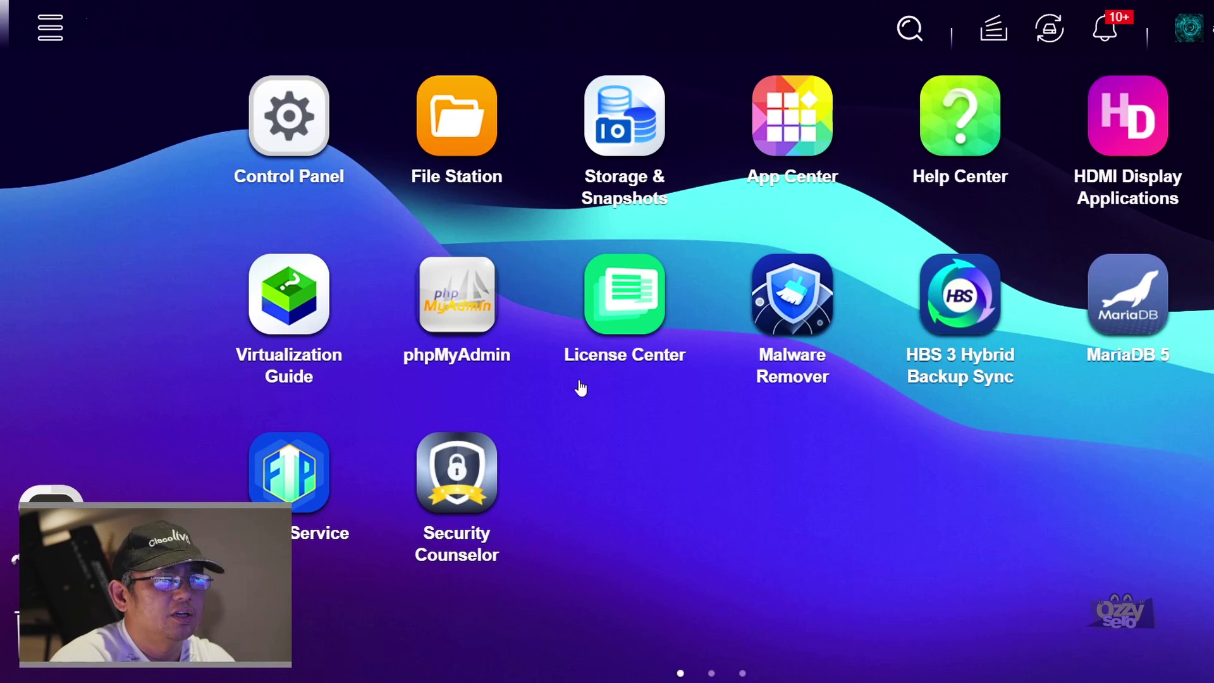
# - Open the Shared Folders settings in the NAS Control Panel
pyautogui.click(289, 125)
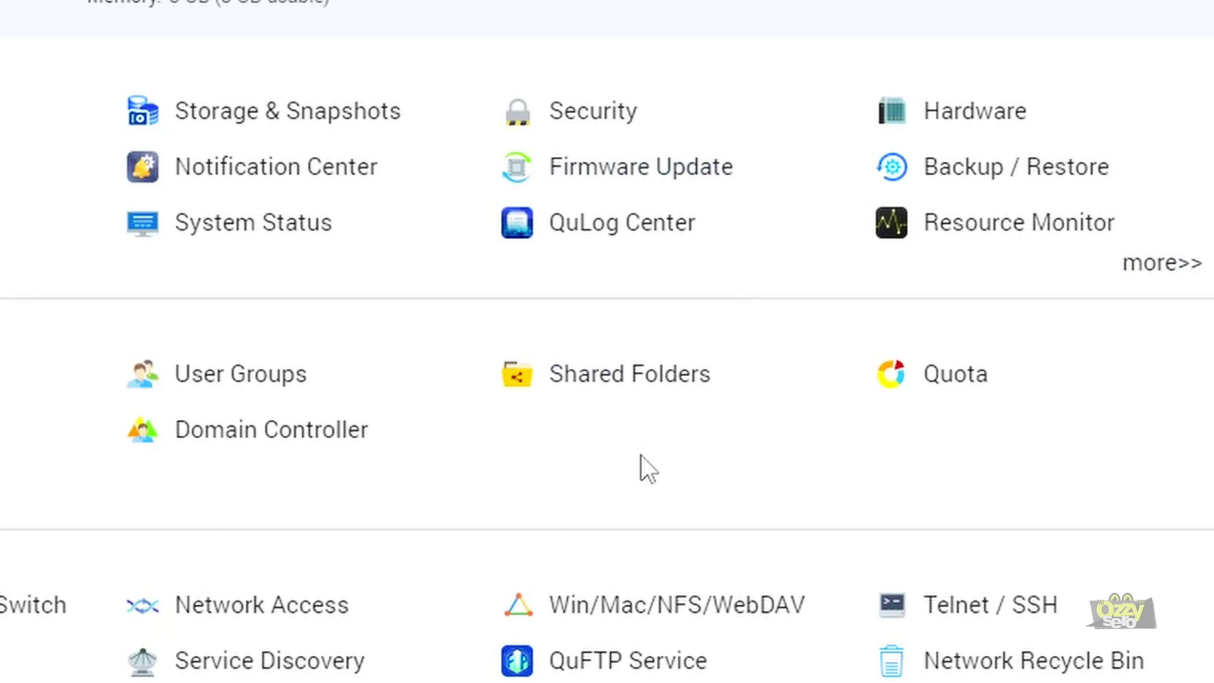
pyautogui.click(624, 379)
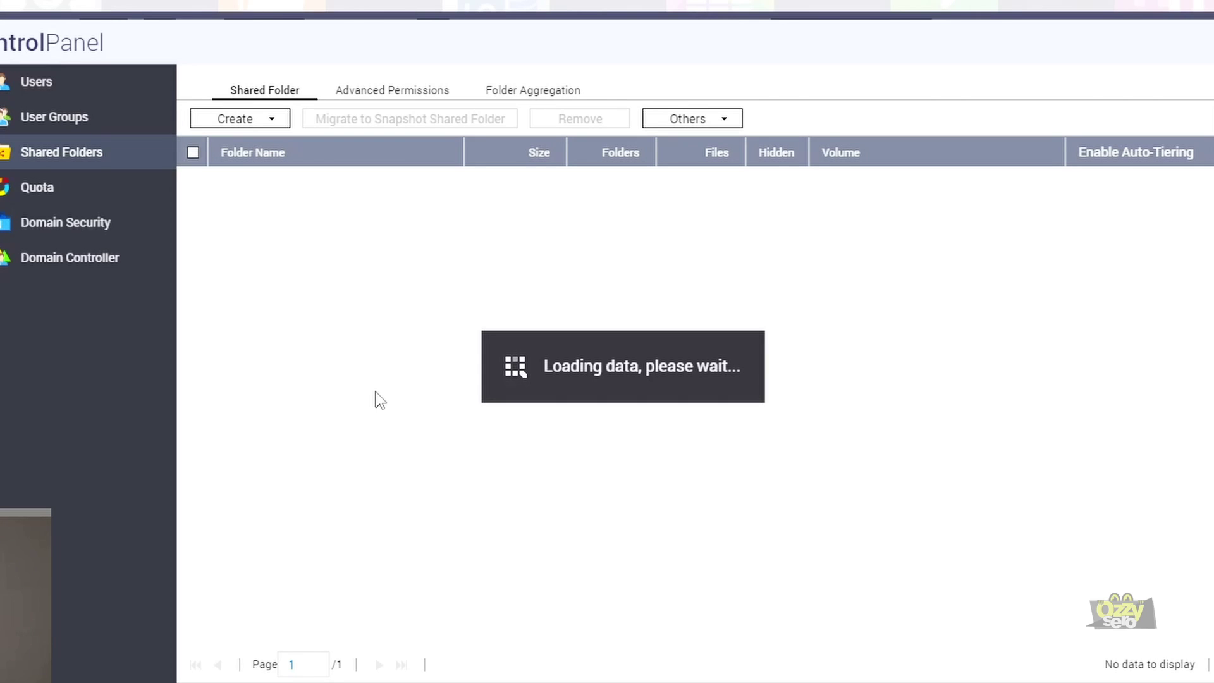
# - Start a new shared folder named CAM101 and place it on the disk volume DataVol5
pyautogui.scroll(-2, 481, 291)
pyautogui.scroll(2, 428, 298)
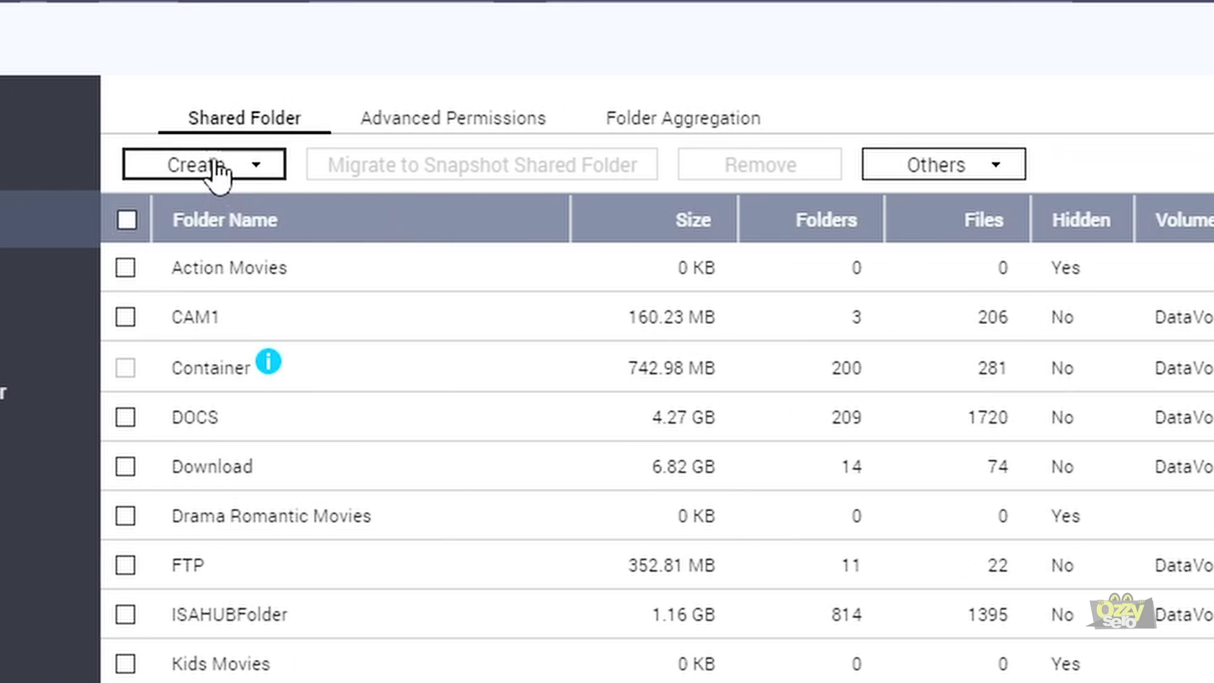
pyautogui.click(217, 167)
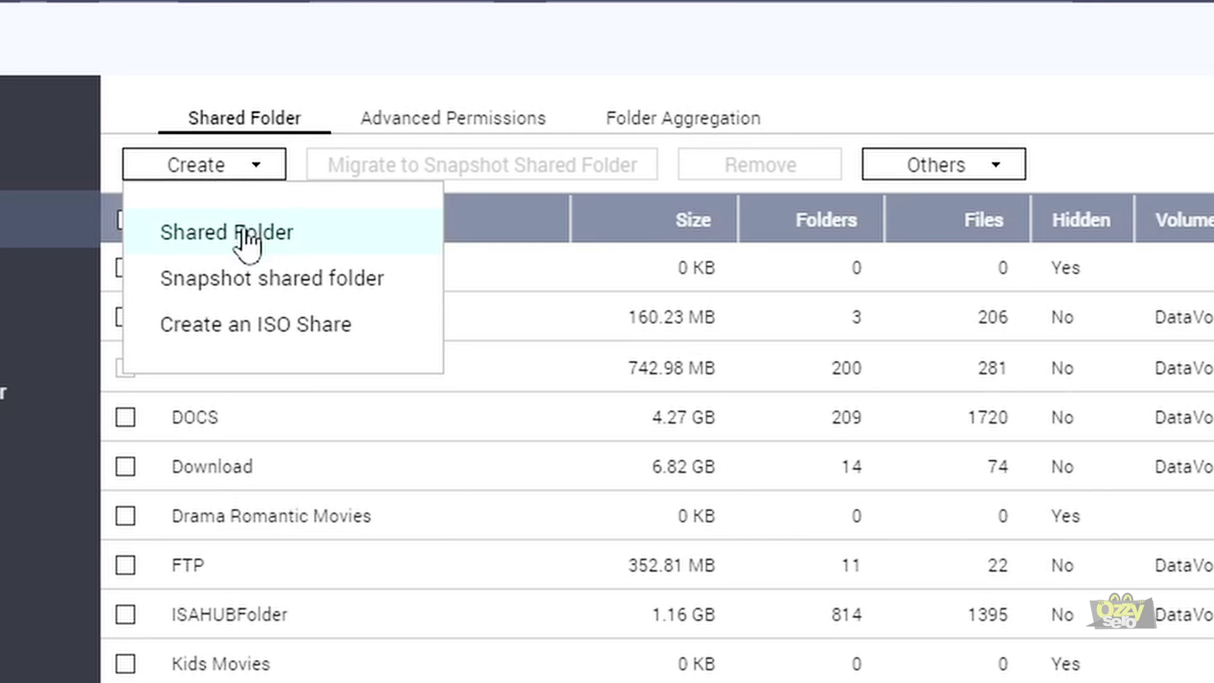
pyautogui.click(246, 235)
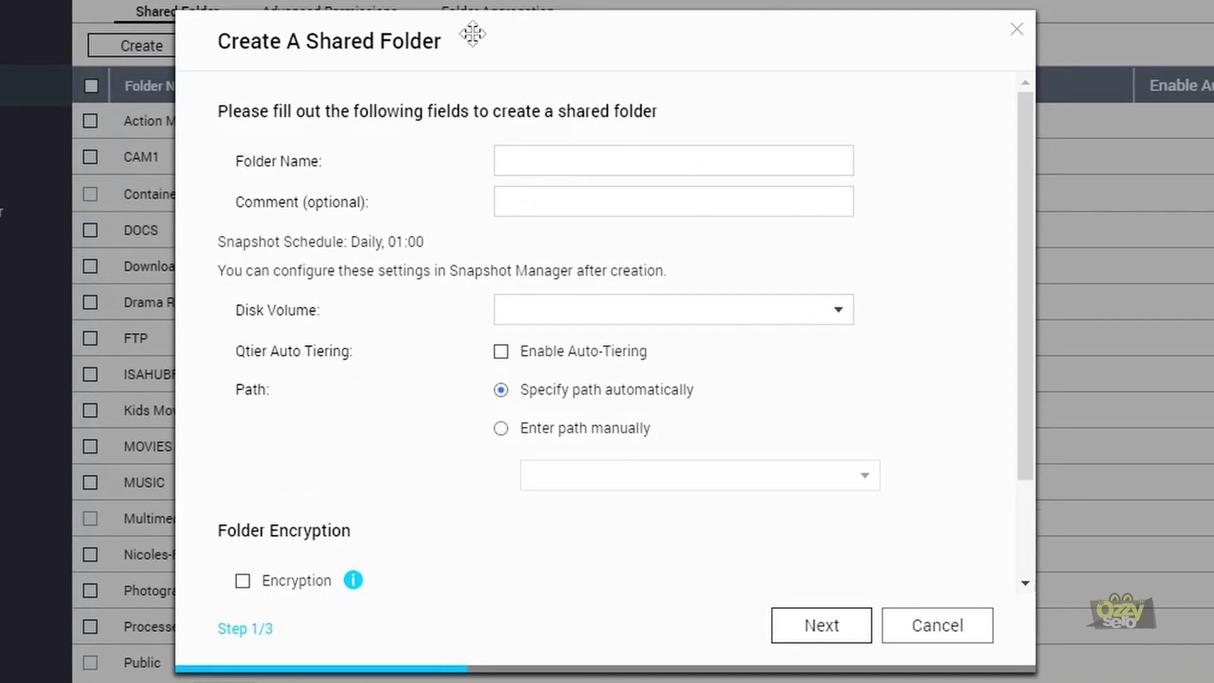
pyautogui.click(654, 156)
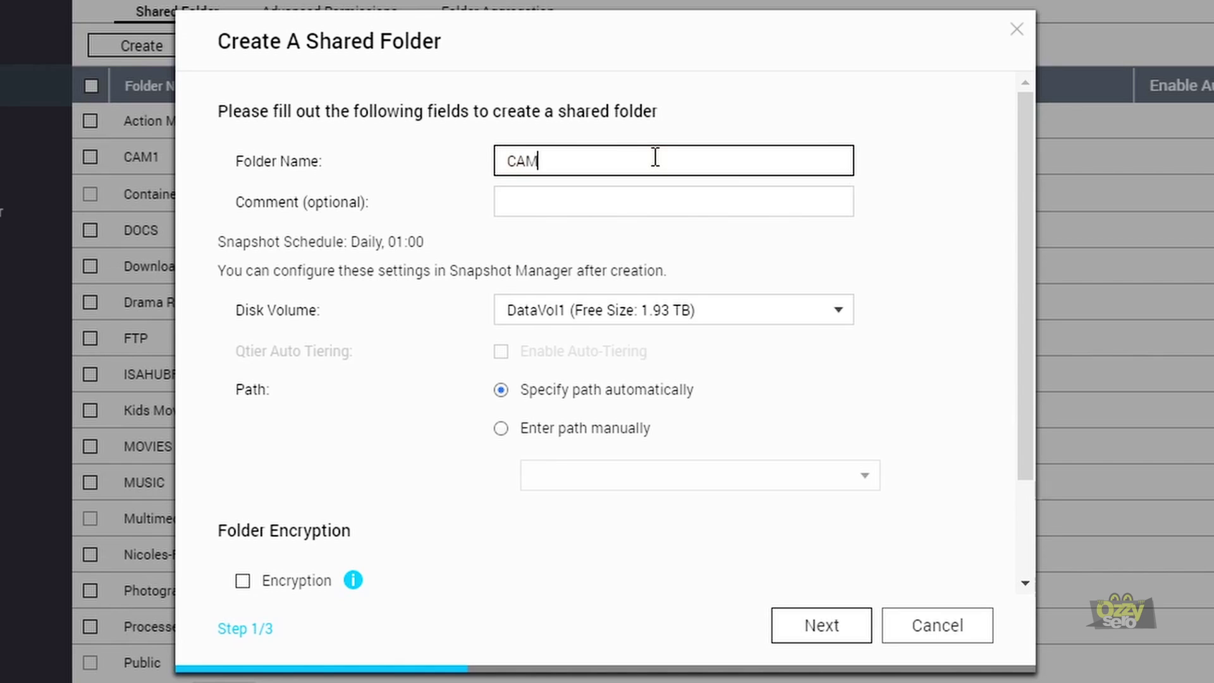
pyautogui.write('CAM101')
pyautogui.click(631, 322)
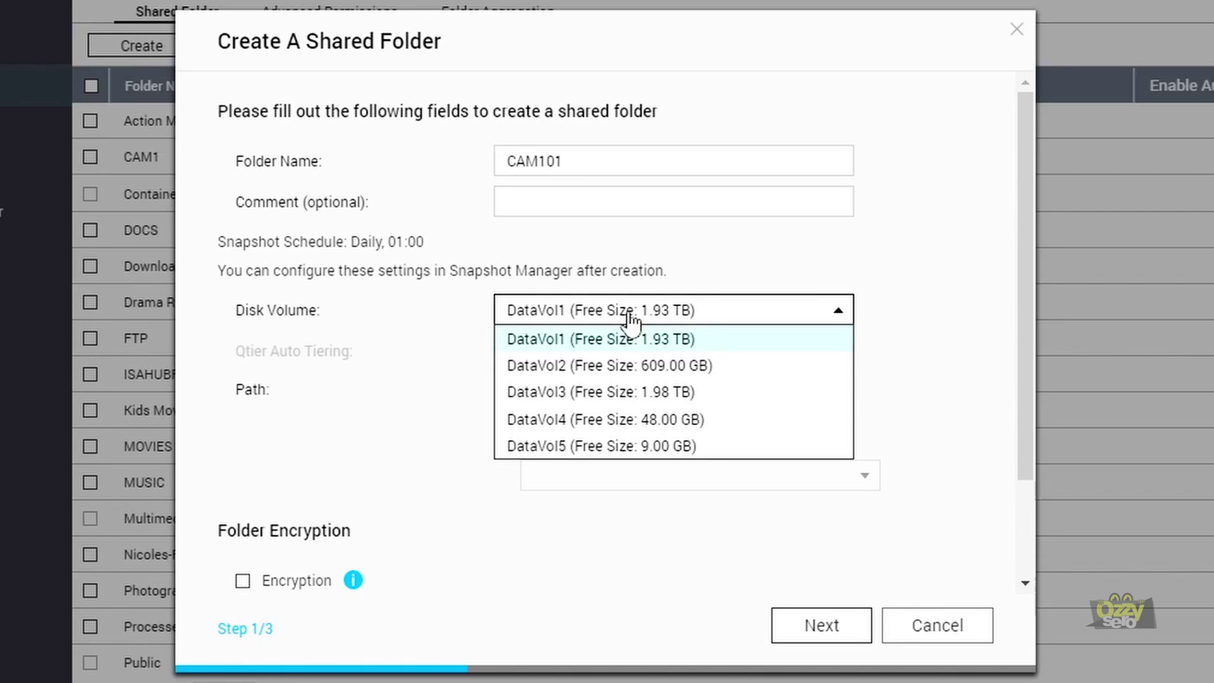
pyautogui.click(562, 449)
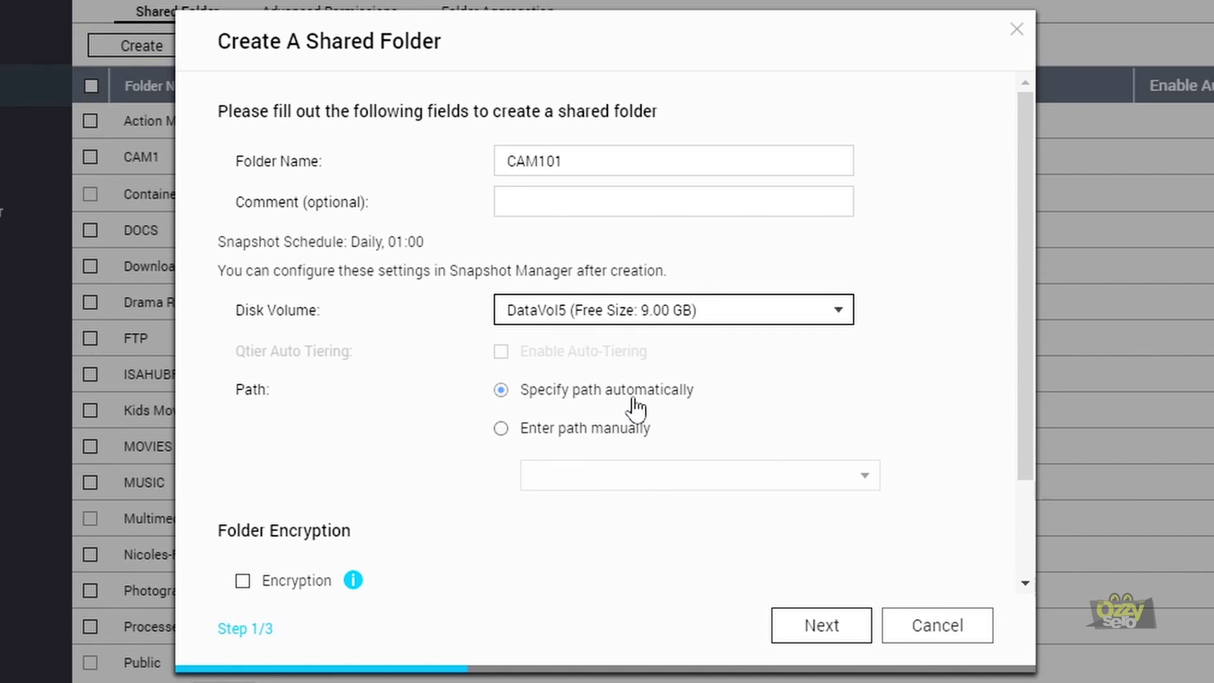
# - Accept the default user privileges and properties, finish creating the CAM101 shared folder, and dismiss the content source notice
pyautogui.click(823, 626)
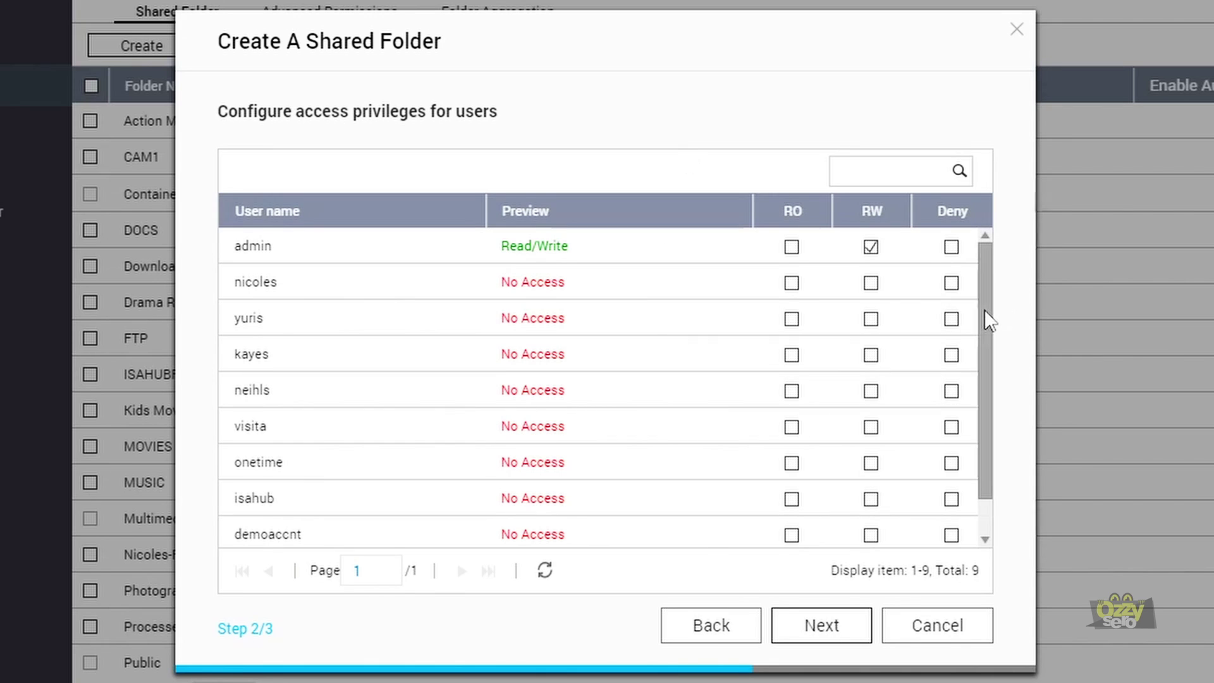
pyautogui.click(816, 627)
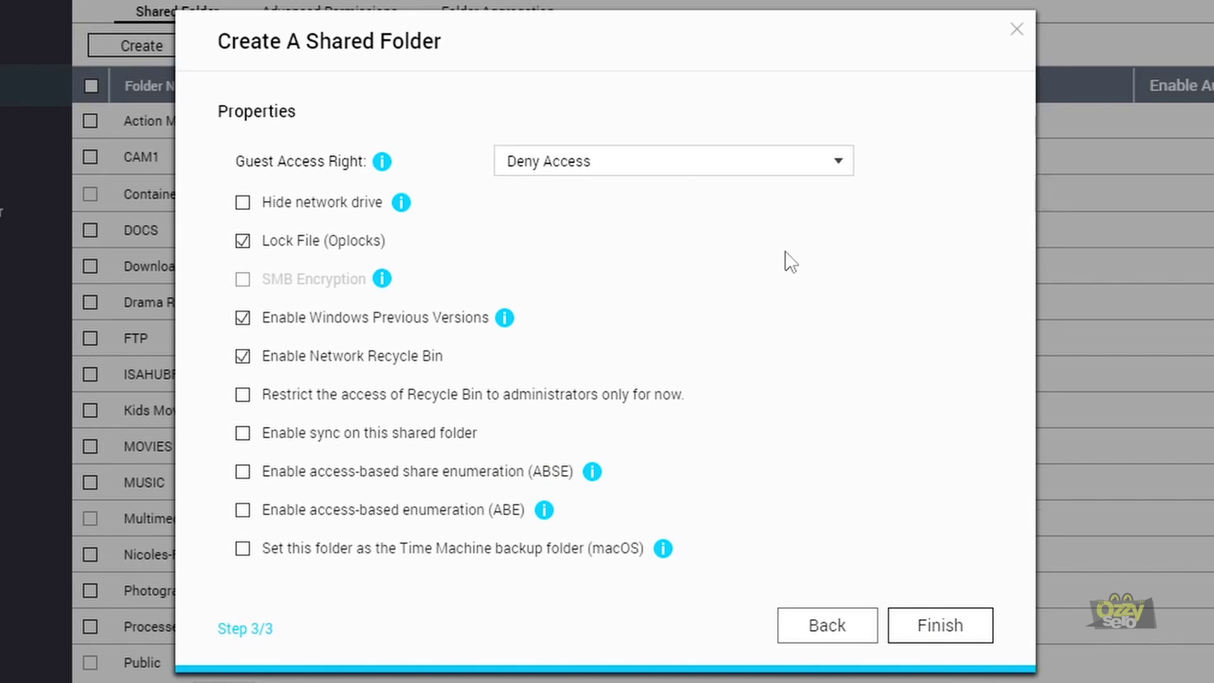
pyautogui.click(951, 618)
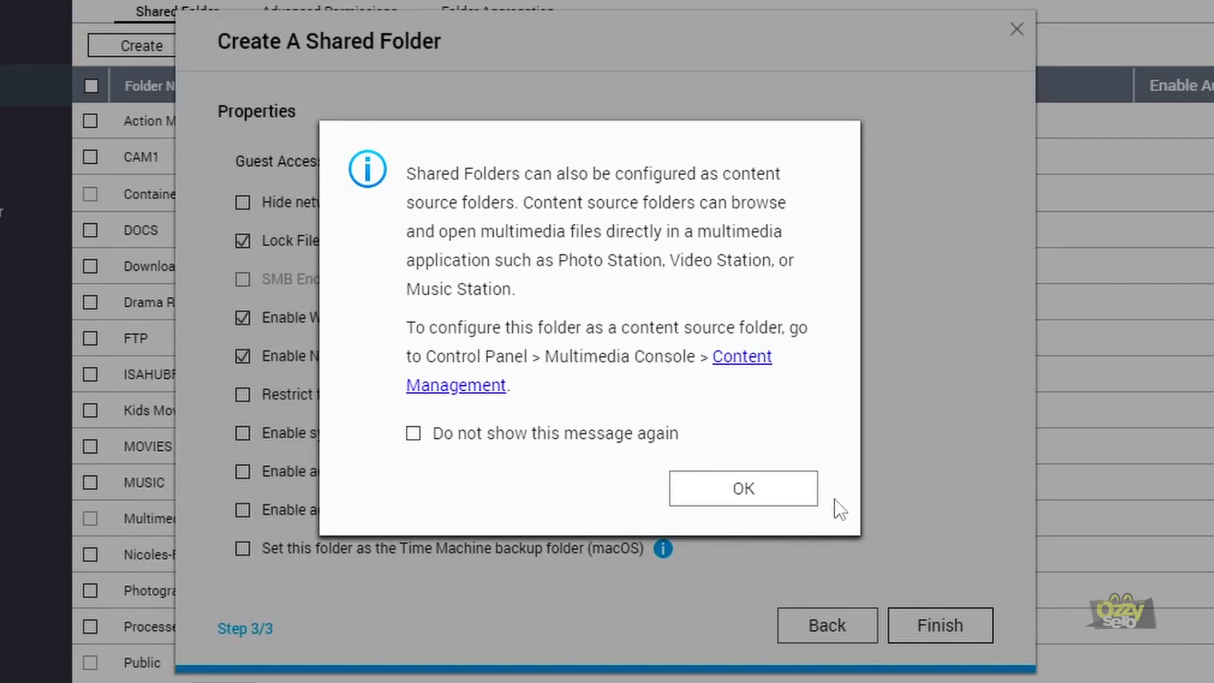
pyautogui.click(742, 494)
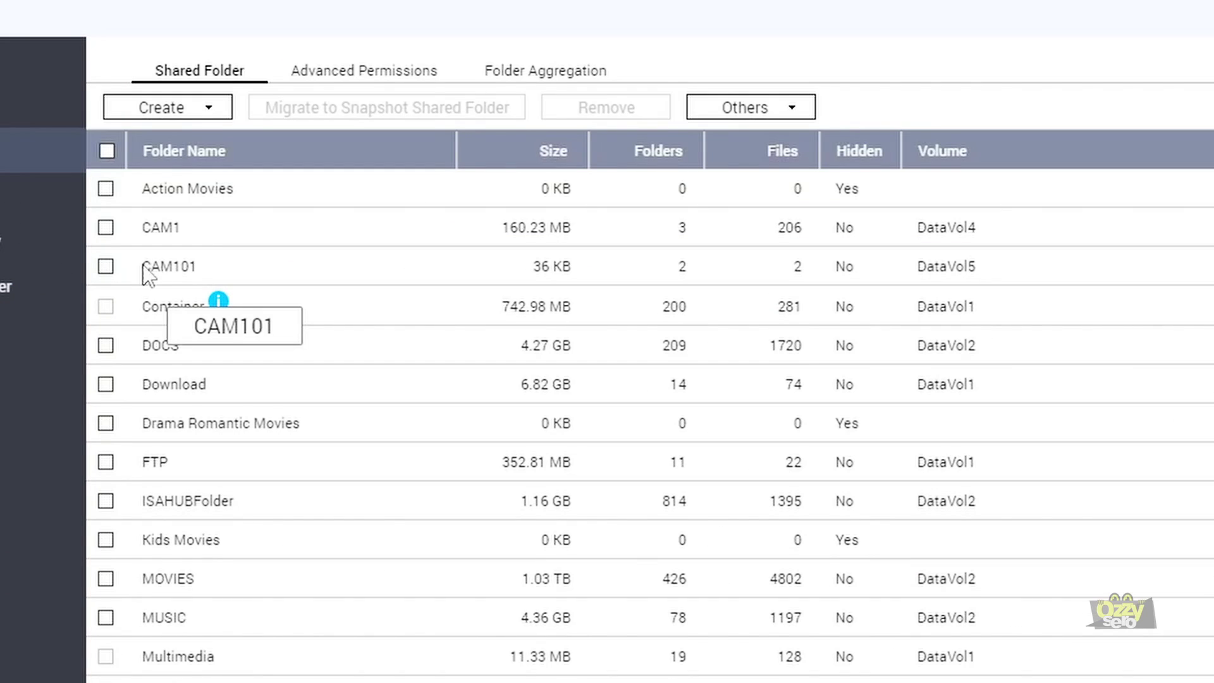
# - Open the shared folder permissions of CAM101 and choose NFS host access as the permission type
pyautogui.click(106, 266)
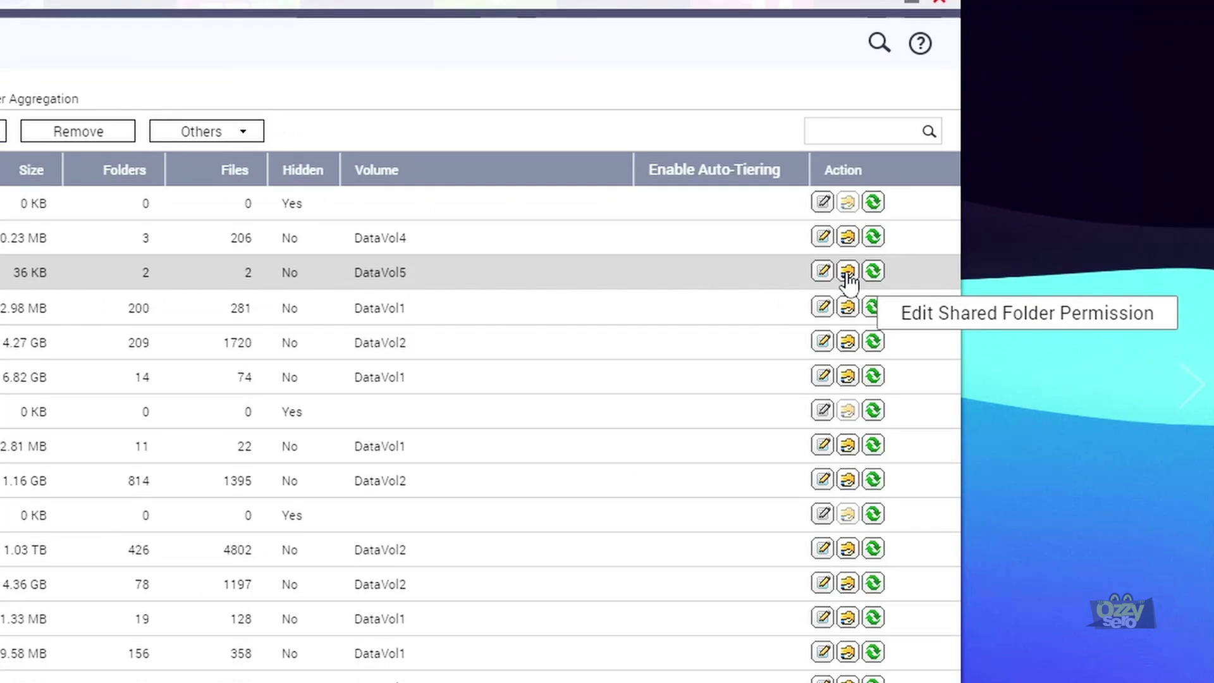
pyautogui.click(848, 273)
pyautogui.click(848, 273)
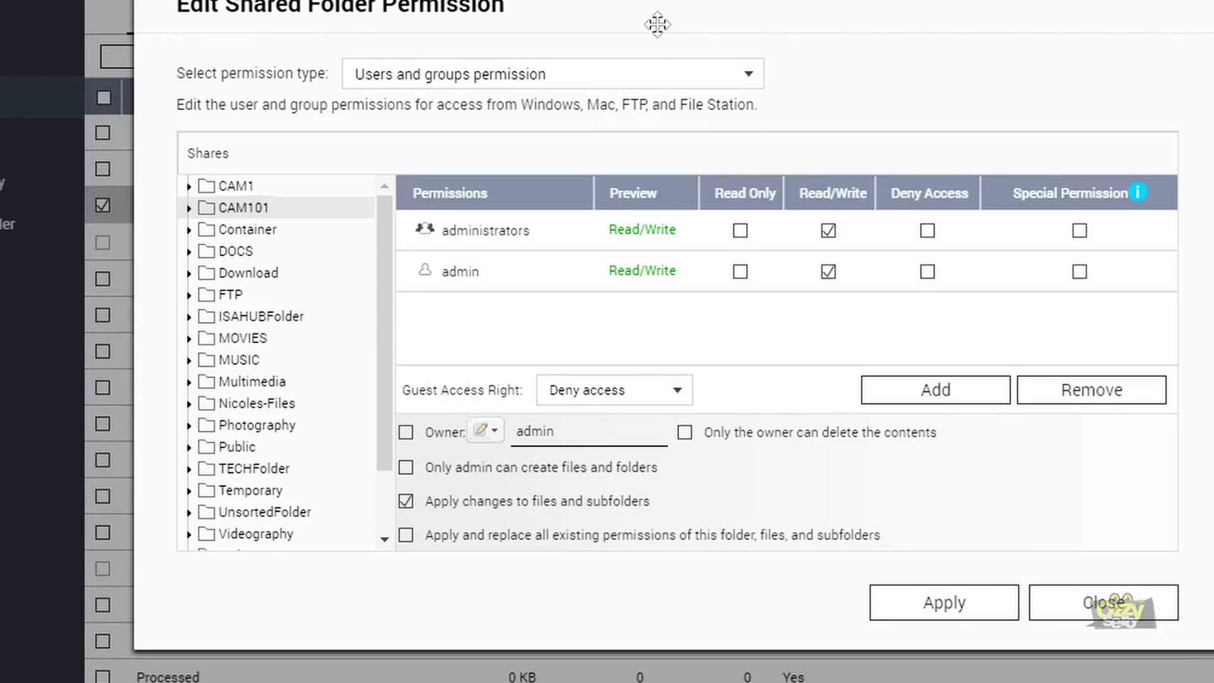
pyautogui.click(547, 78)
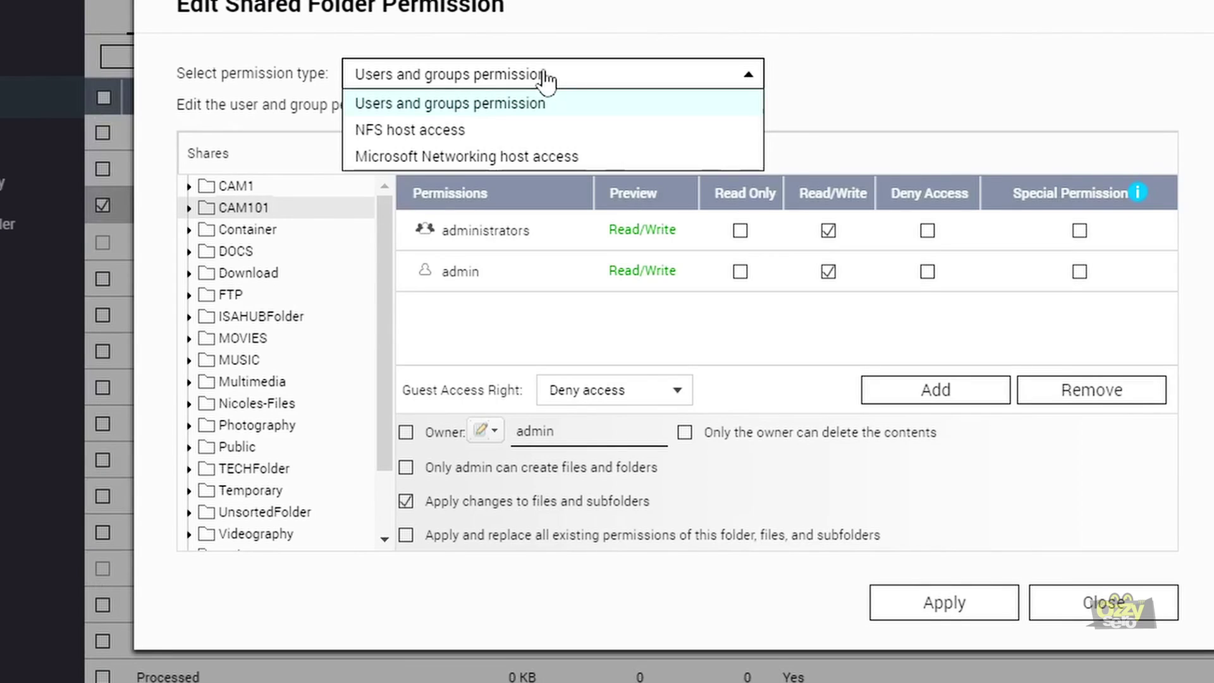
pyautogui.click(409, 131)
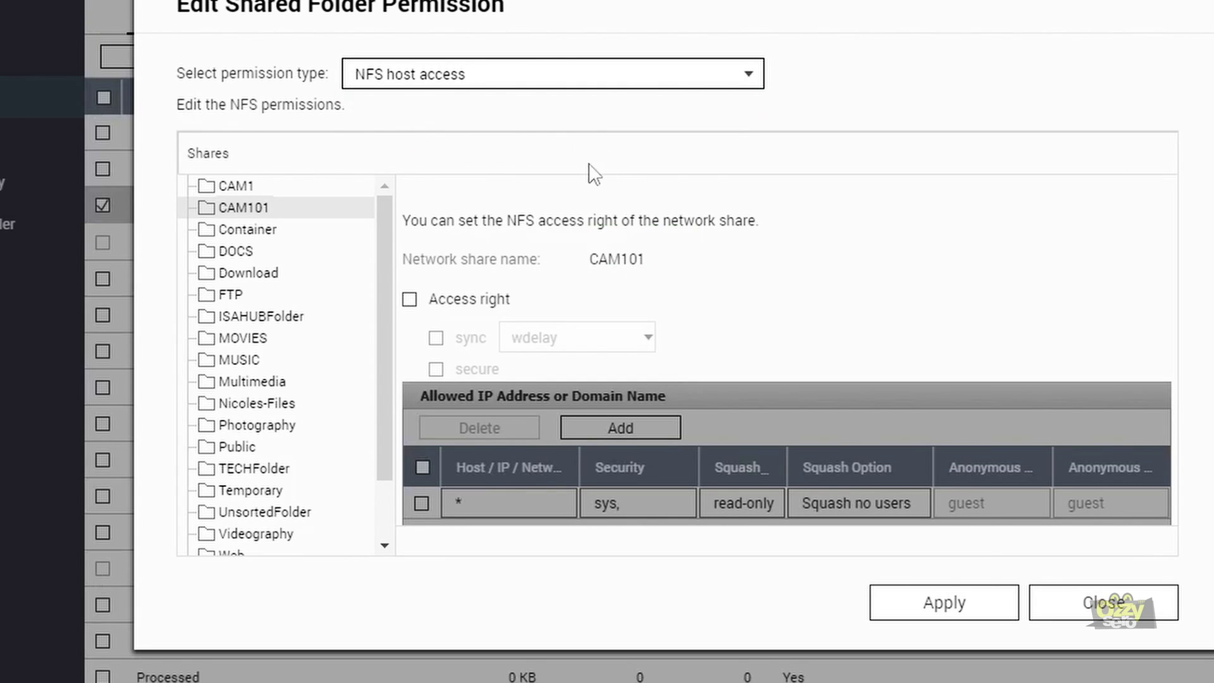
pyautogui.click(258, 211)
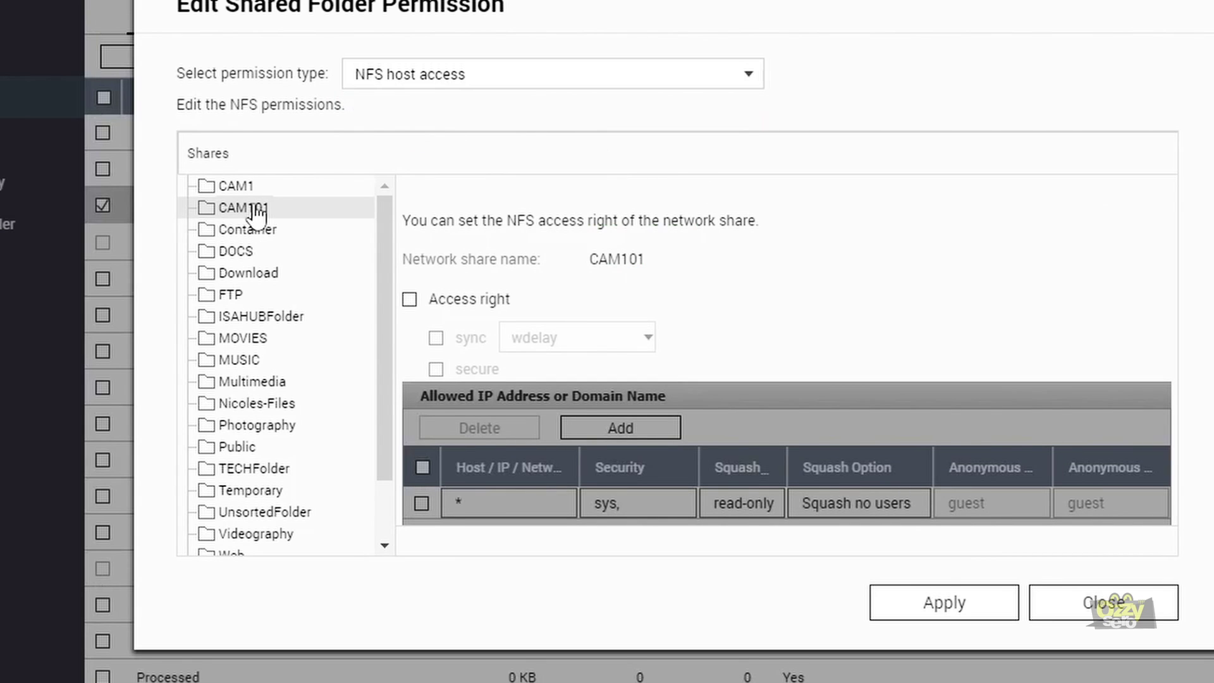
# - Enable the NFS access right for the CAM101 share
pyautogui.scroll(-1, 939, 265)
pyautogui.scroll(1, 930, 266)
pyautogui.scroll(-2, 639, 300)
pyautogui.scroll(2, 601, 304)
pyautogui.click(468, 304)
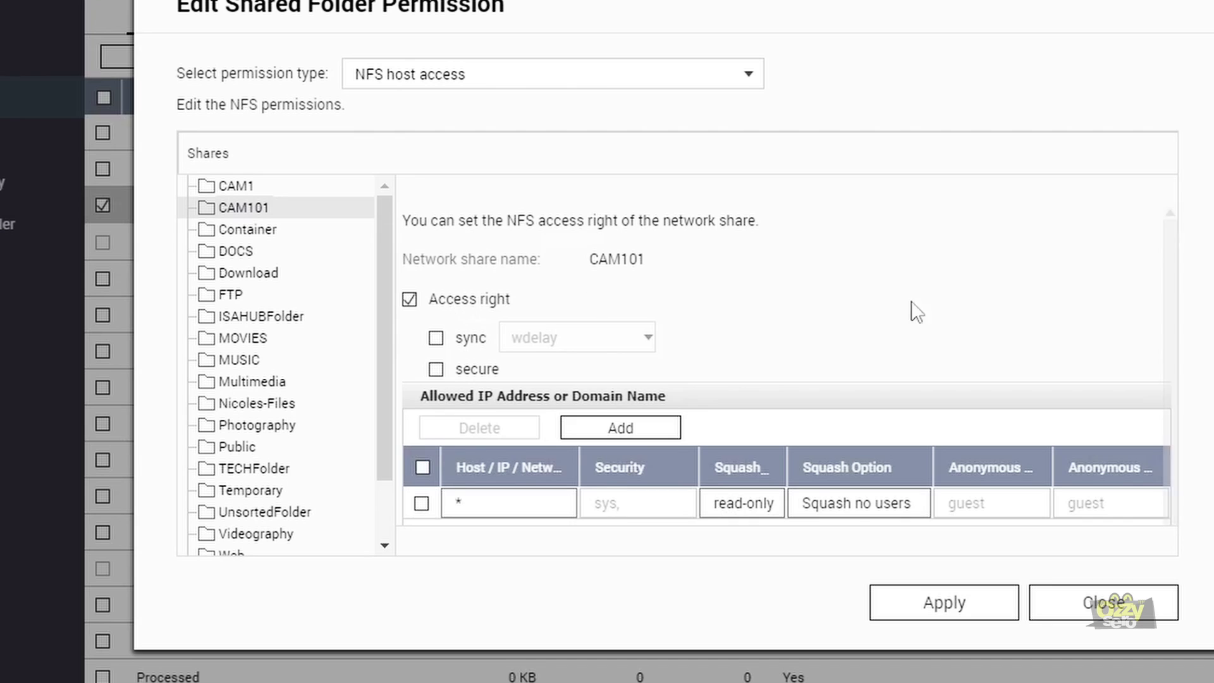
# - Add the host 192.168.88.70 to the allowed IP addresses for NFS access to CAM101
pyautogui.scroll(-2, 949, 298)
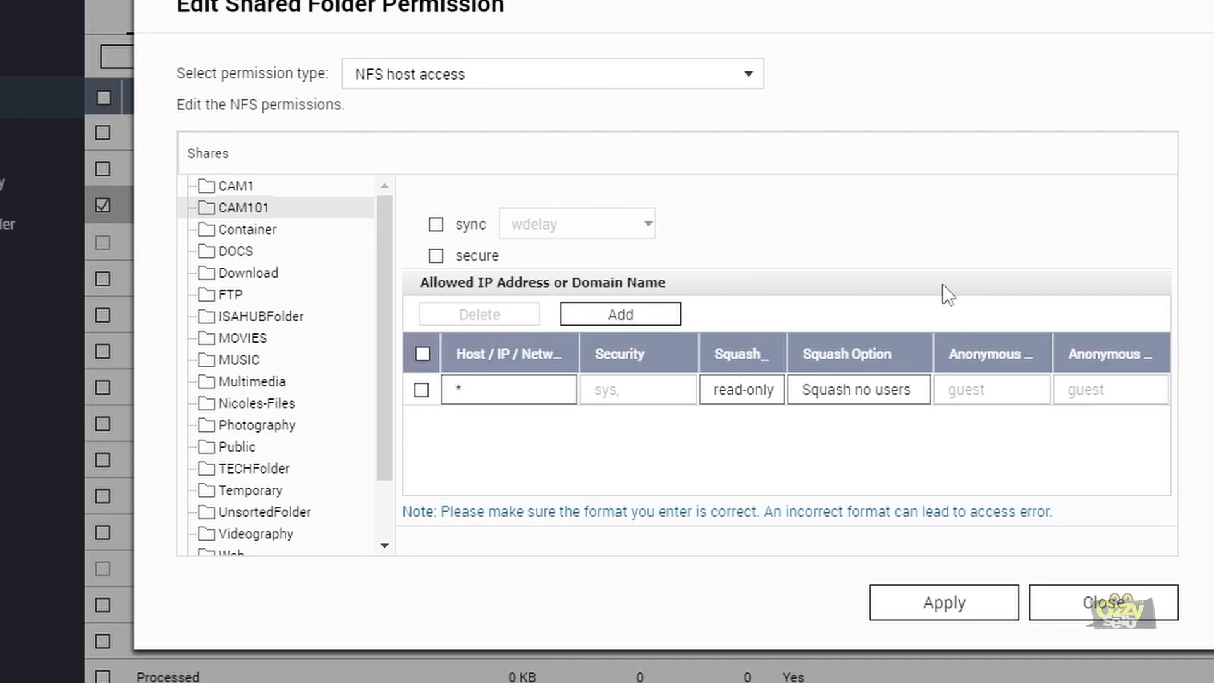
pyautogui.scroll(1, 919, 274)
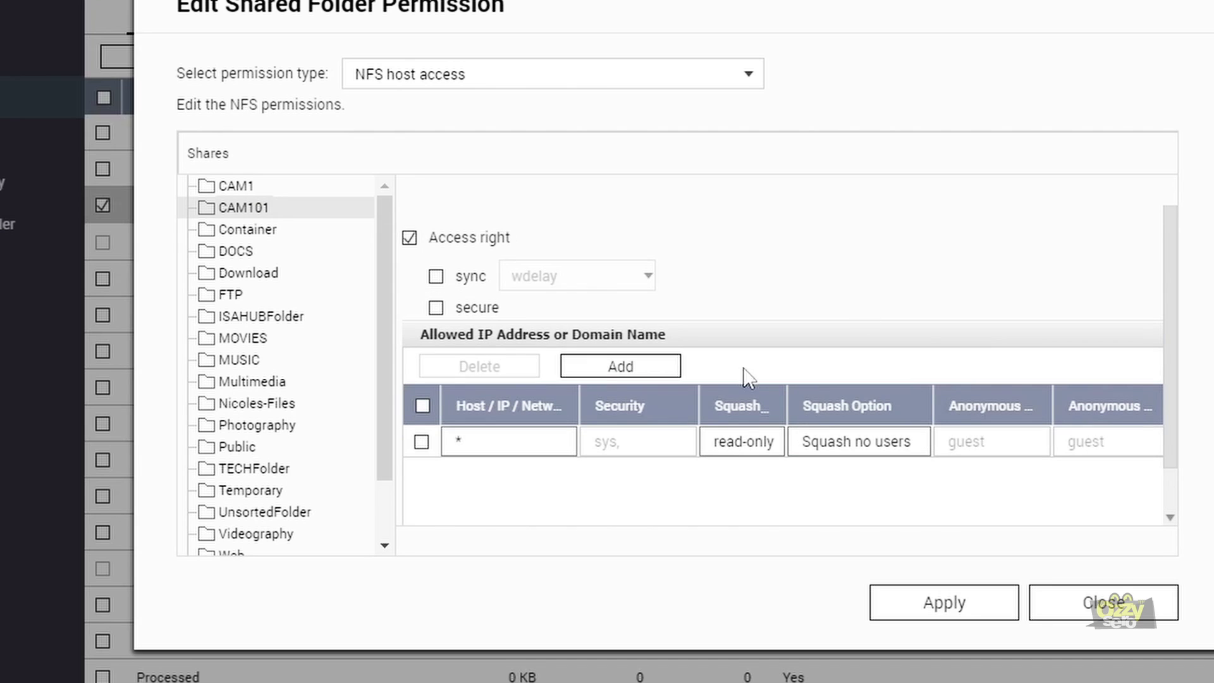
pyautogui.click(610, 372)
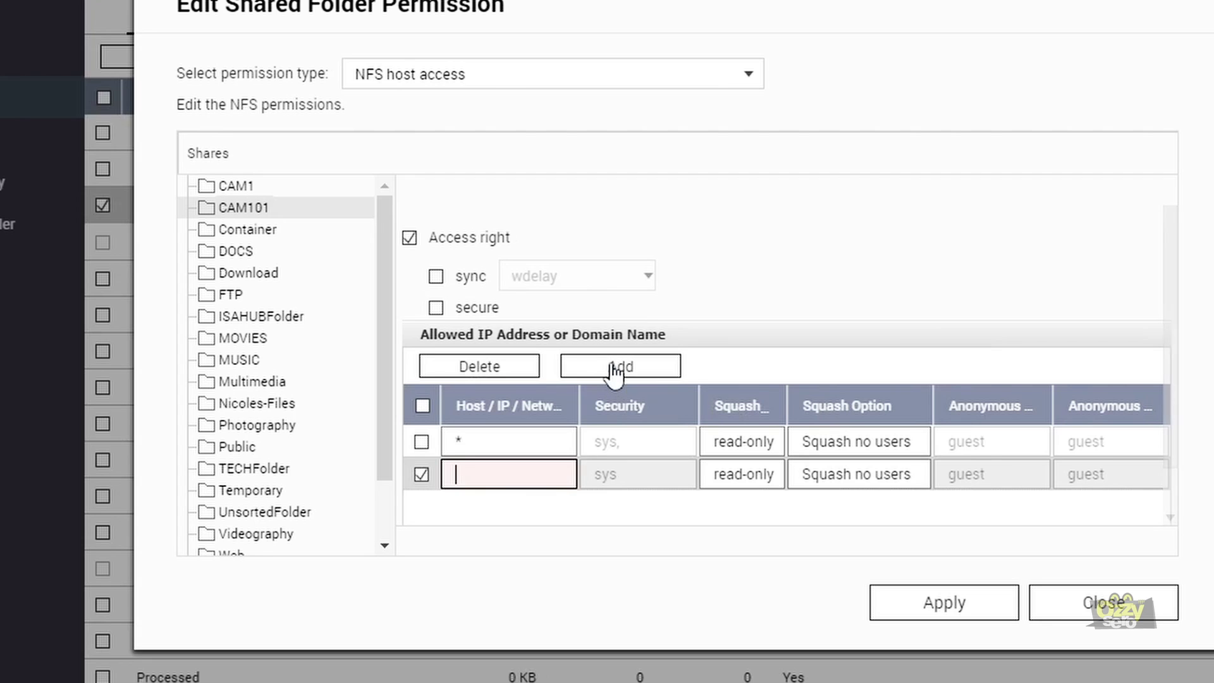
pyautogui.click(483, 474)
pyautogui.write('192.168')
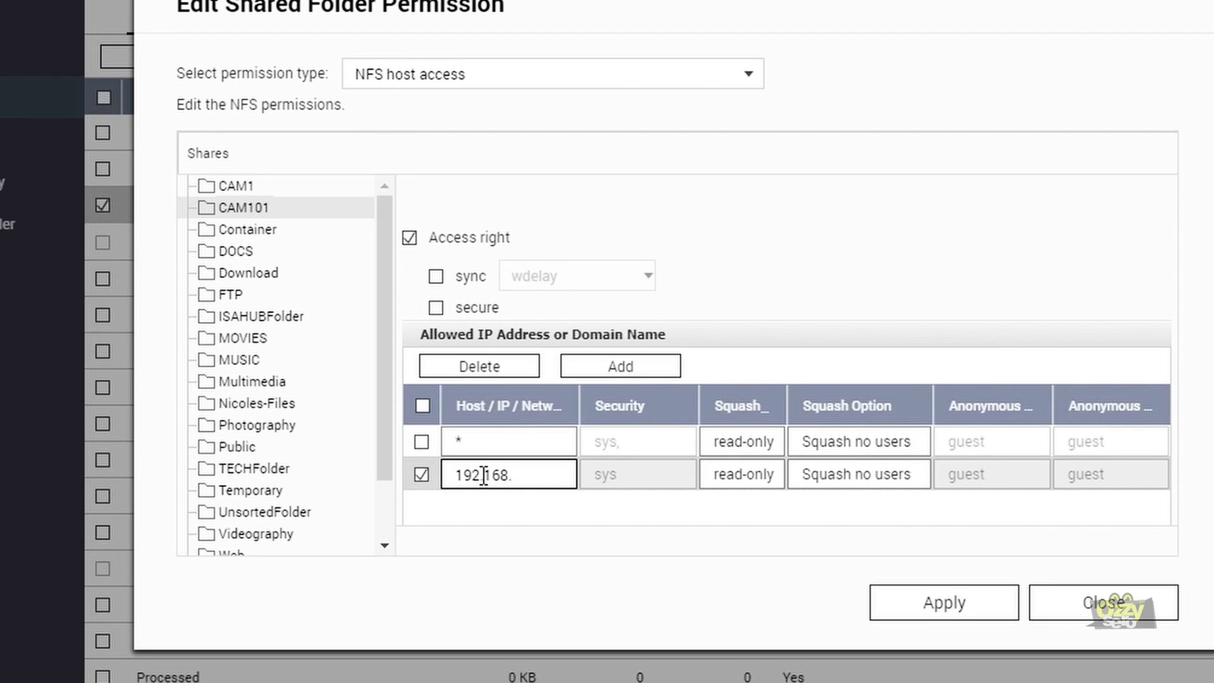
pyautogui.write('.88.70')
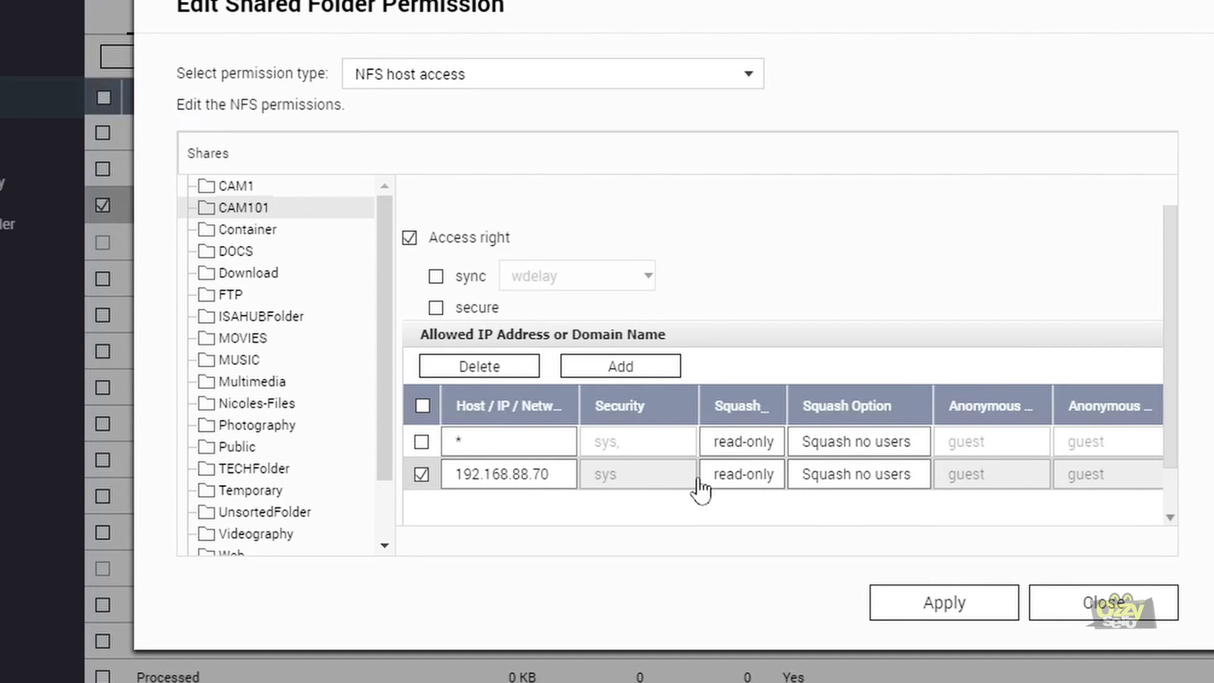
# - Give host 192.168.88.70 read/write access, apply the NFS permissions, and close the permission settings
pyautogui.click(755, 479)
pyautogui.click(774, 482)
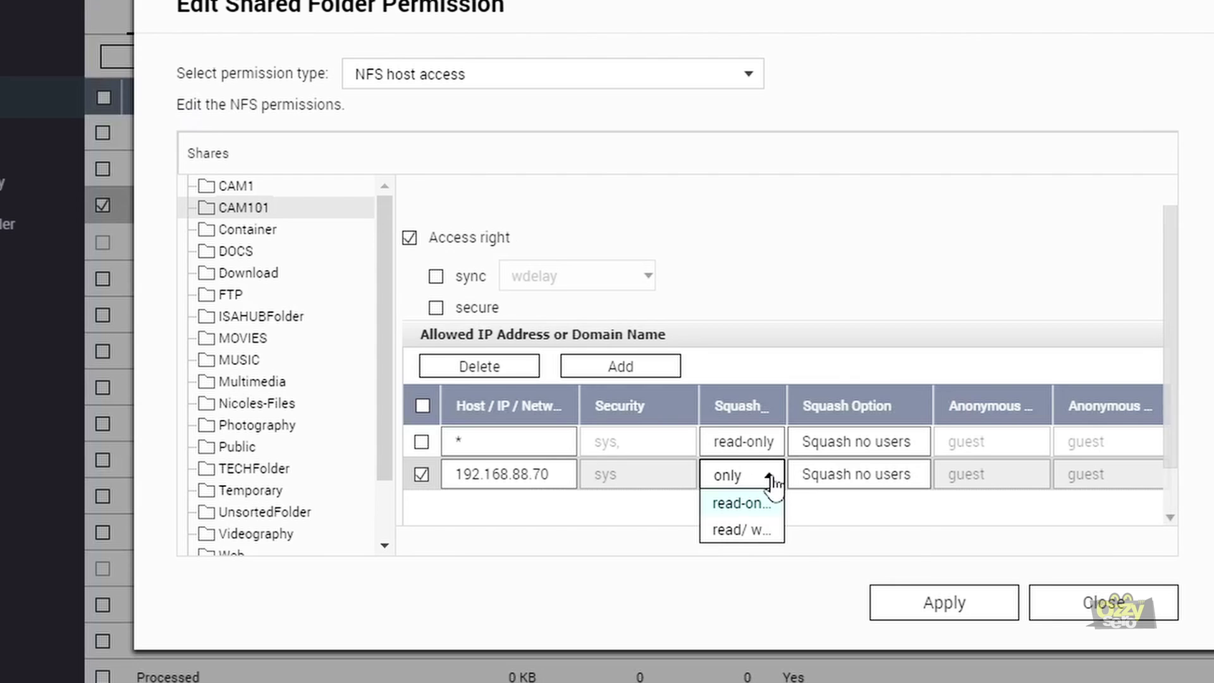
pyautogui.click(743, 530)
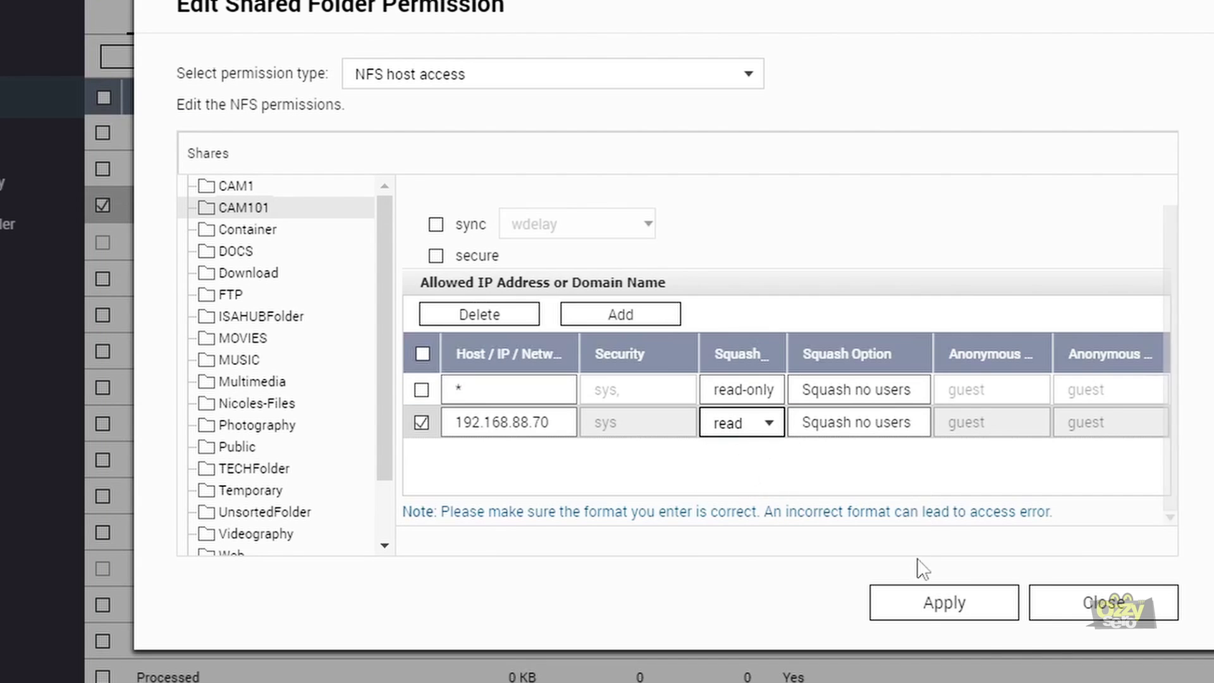
pyautogui.click(951, 604)
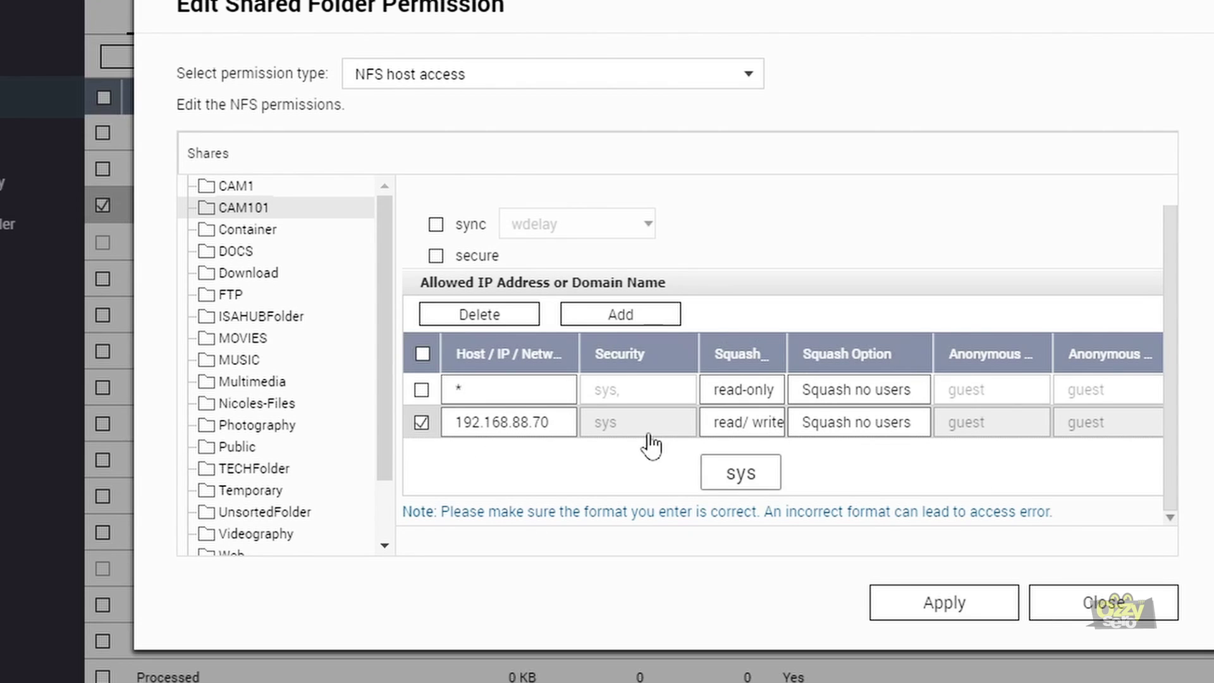
pyautogui.click(1112, 606)
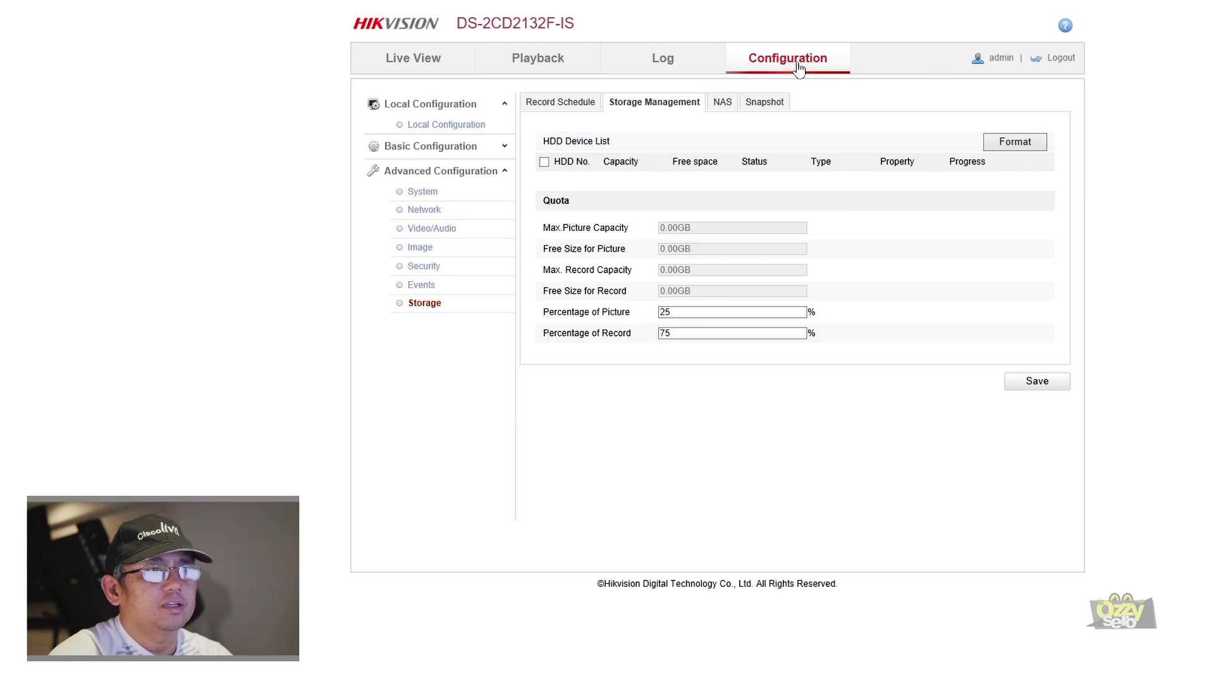
# - Switch to the Hikvision camera's web configuration and open its NAS storage settings
pyautogui.click(798, 63)
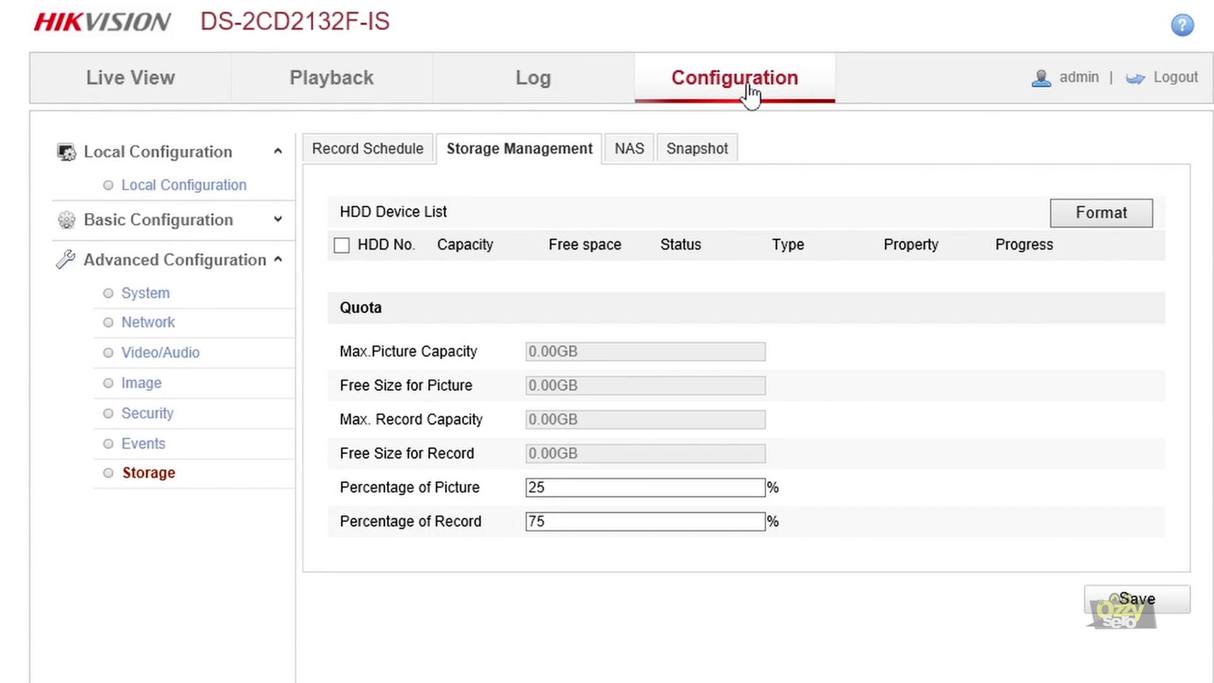
pyautogui.click(712, 89)
pyautogui.click(634, 150)
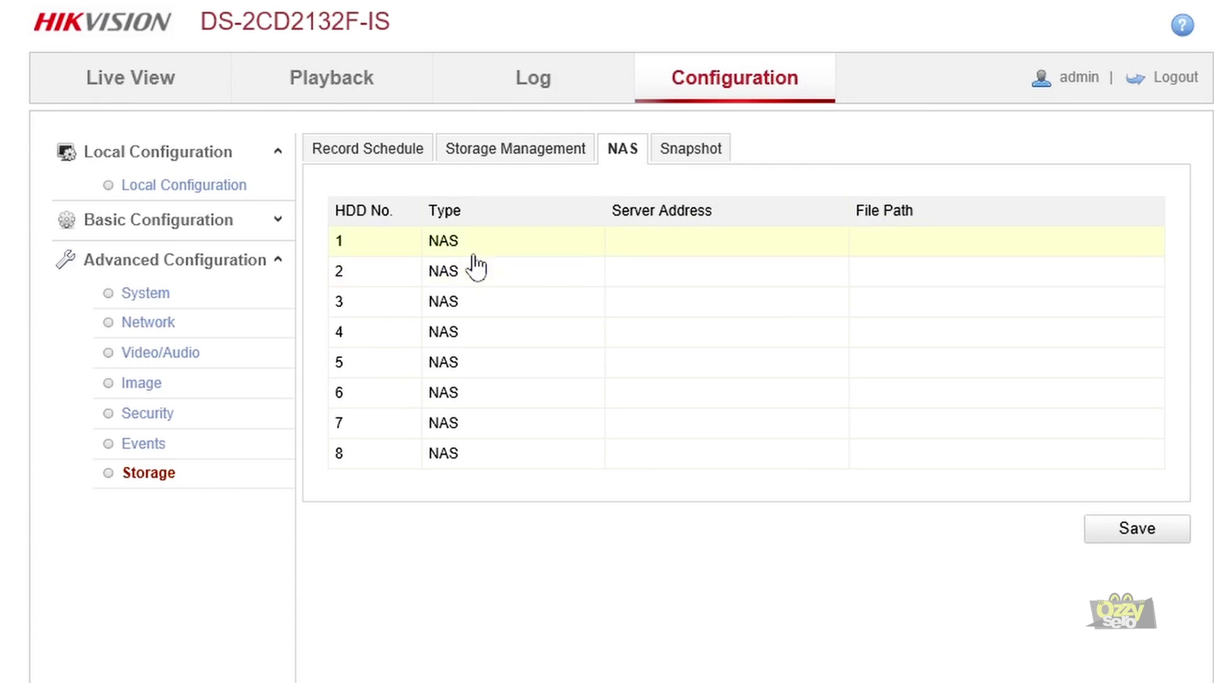
# - Set the server address of NAS entry 1 to 192.168.88.33 and its file path to /CAM101
pyautogui.click(701, 242)
pyautogui.click(656, 241)
pyautogui.write('192.16')
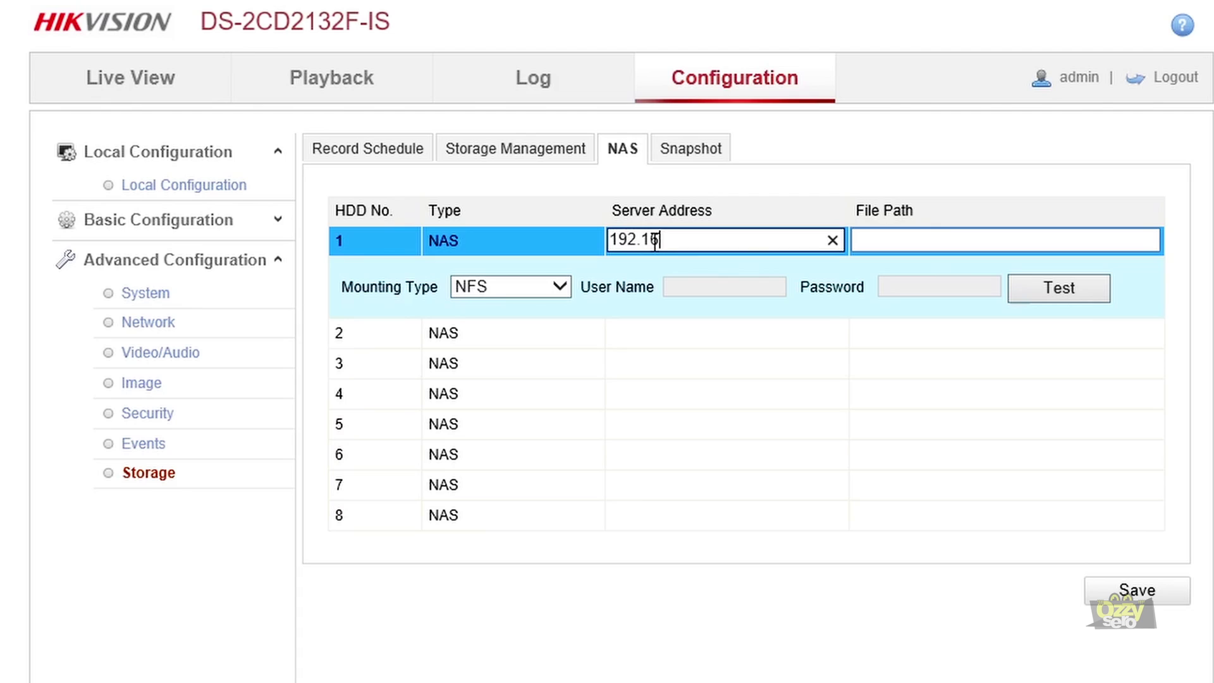
pyautogui.write('8.68.')
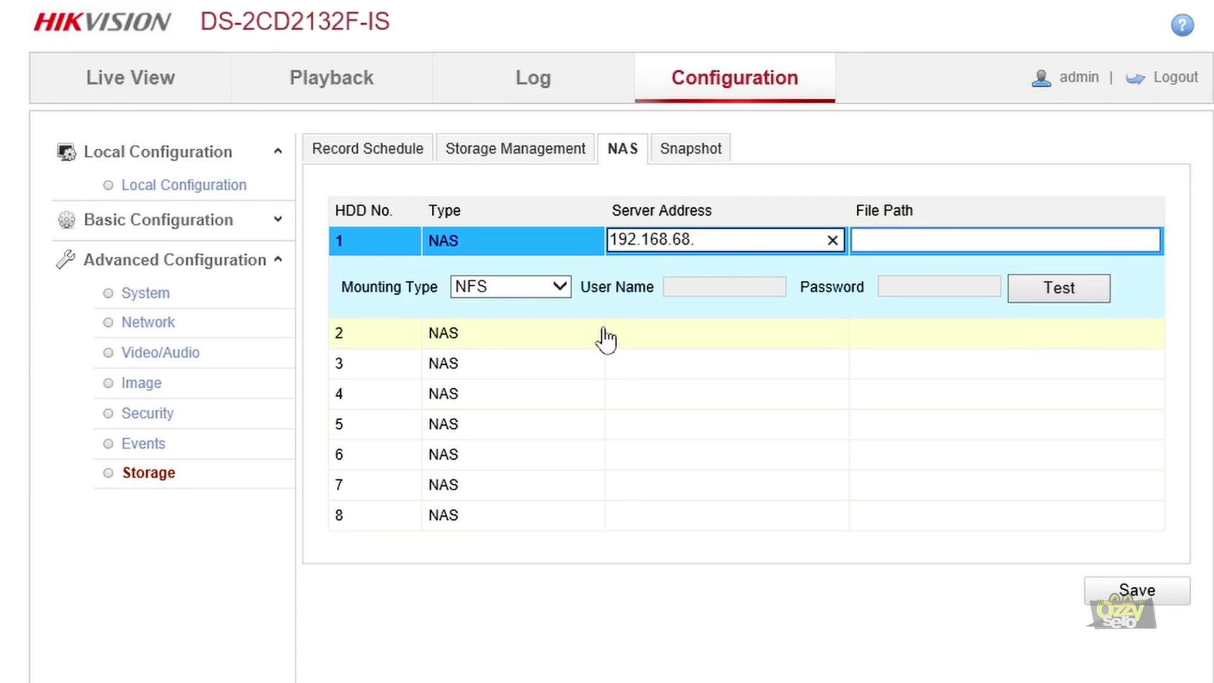
pyautogui.write('88.33')
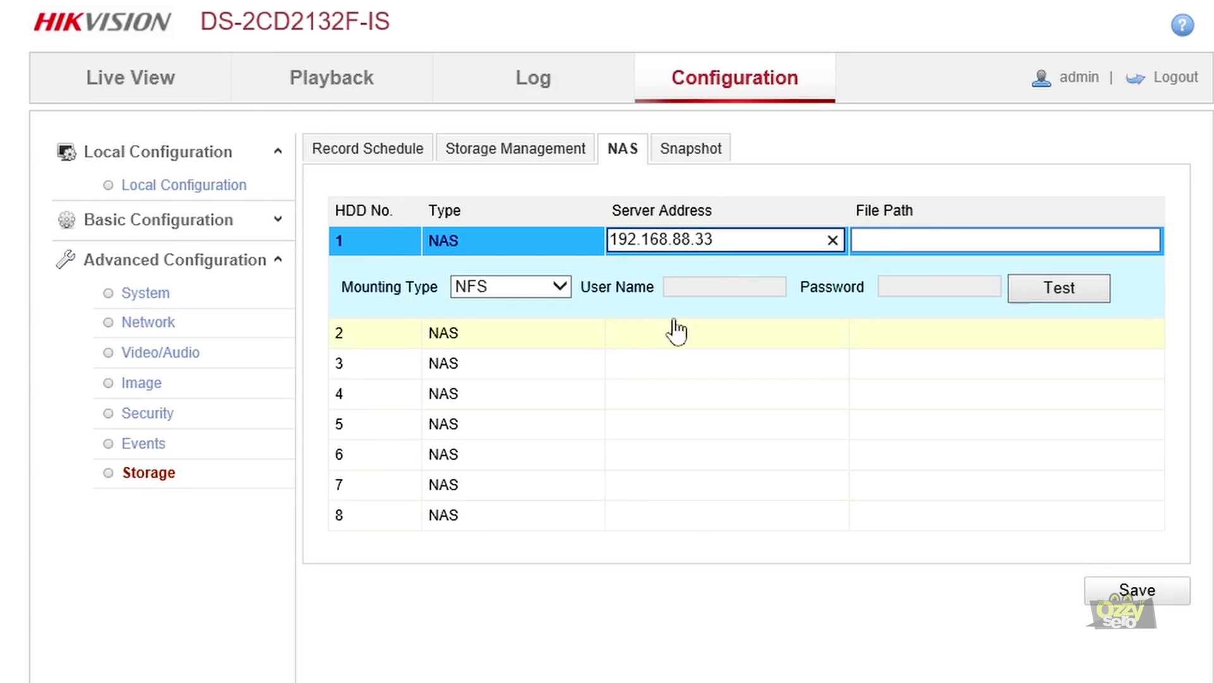
pyautogui.click(892, 232)
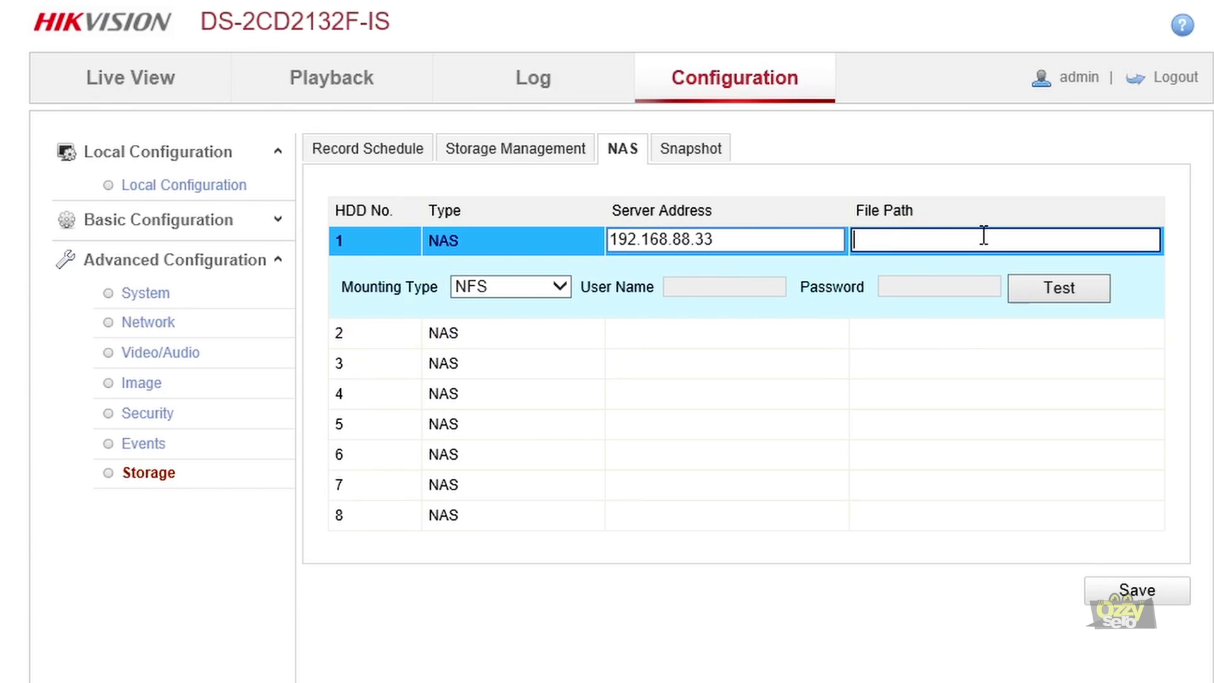
pyautogui.write('/CAM101')
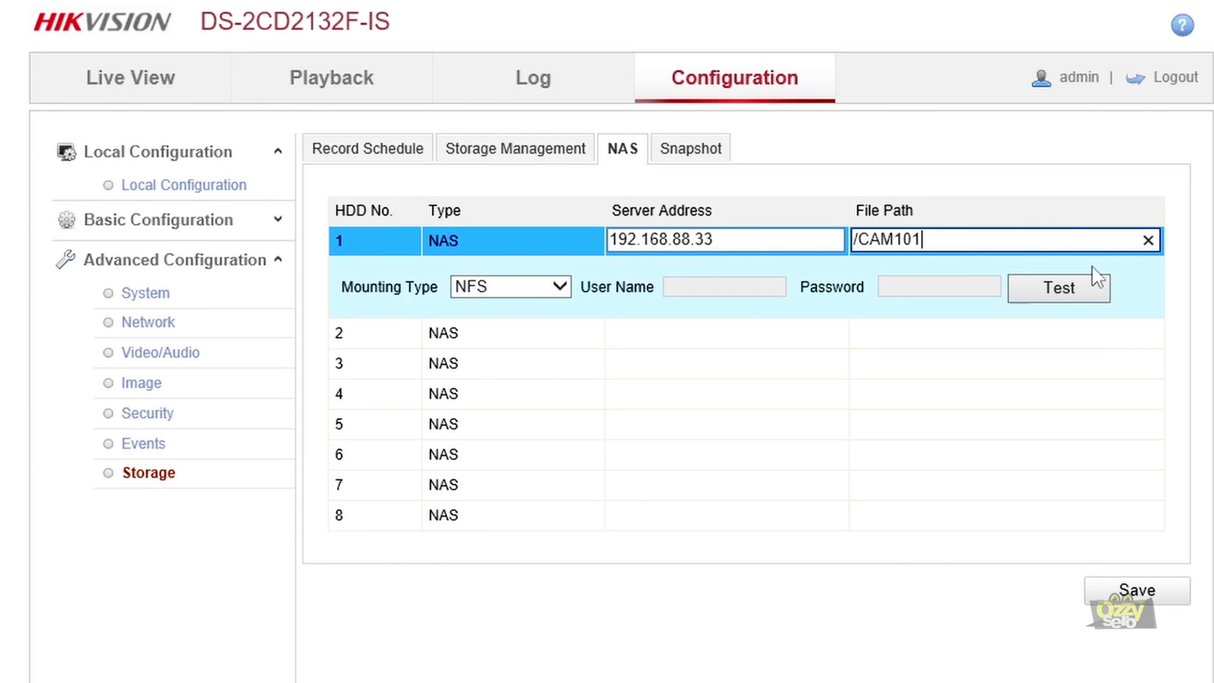
# - Test the NFS connection of NAS entry 1, dismiss the test message, and save the NAS settings
pyautogui.click(1055, 290)
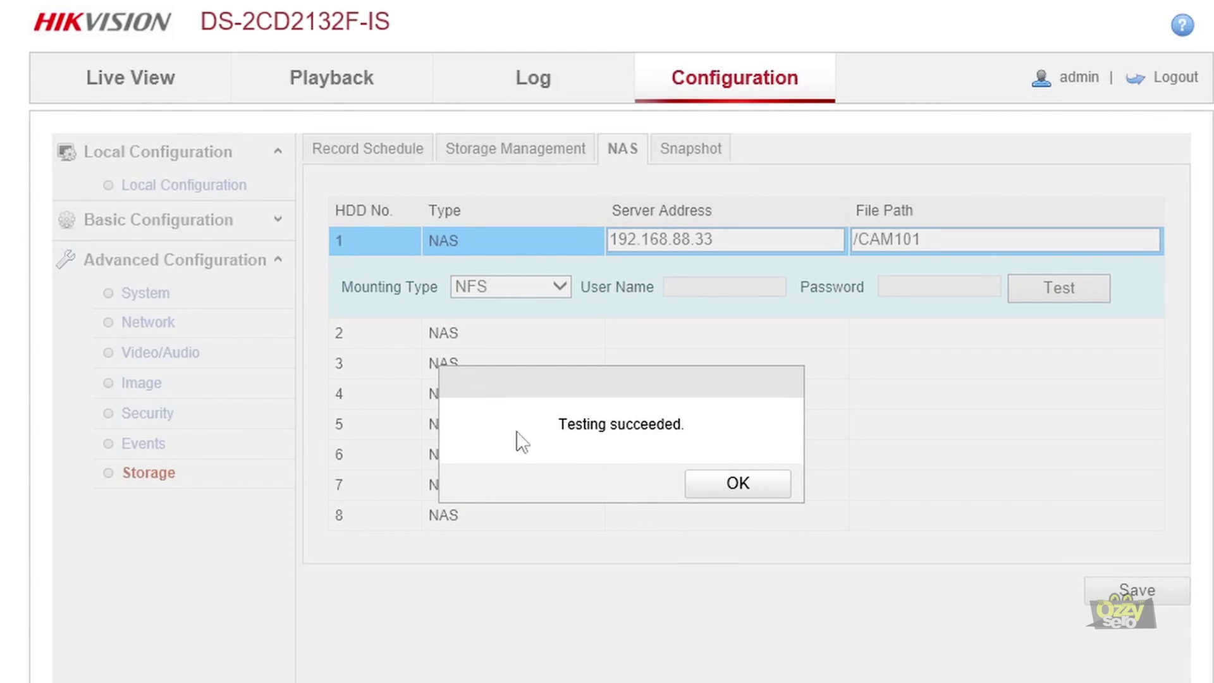
pyautogui.click(737, 485)
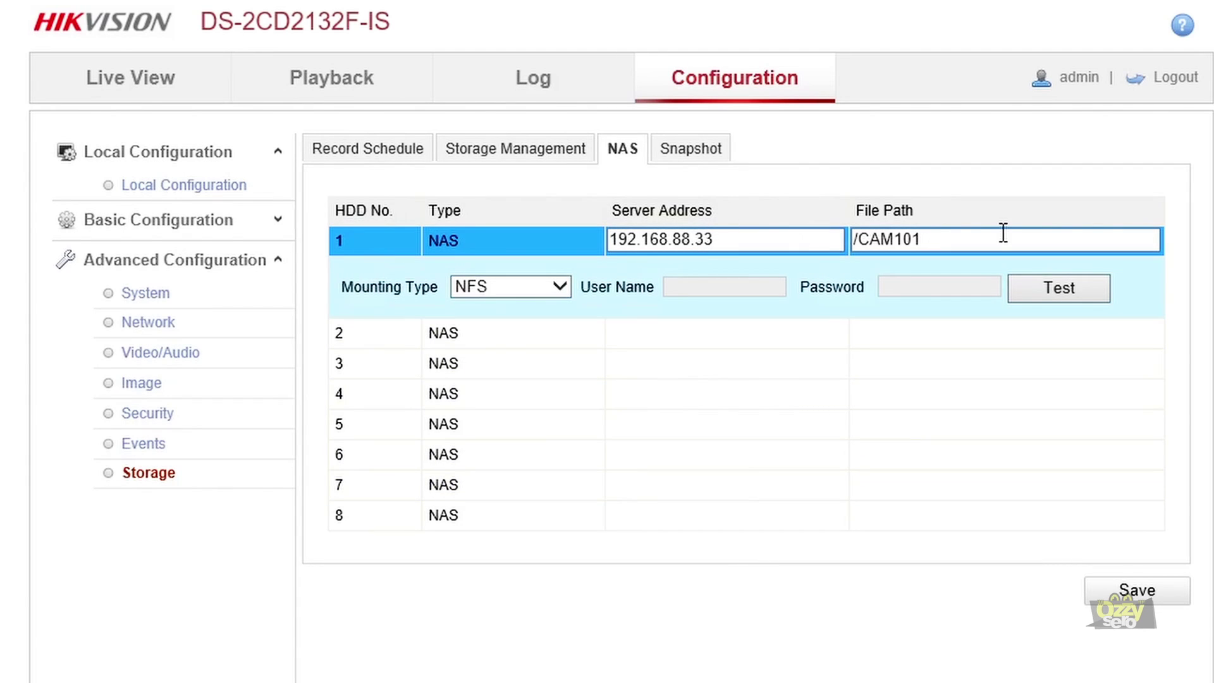
pyautogui.click(1137, 597)
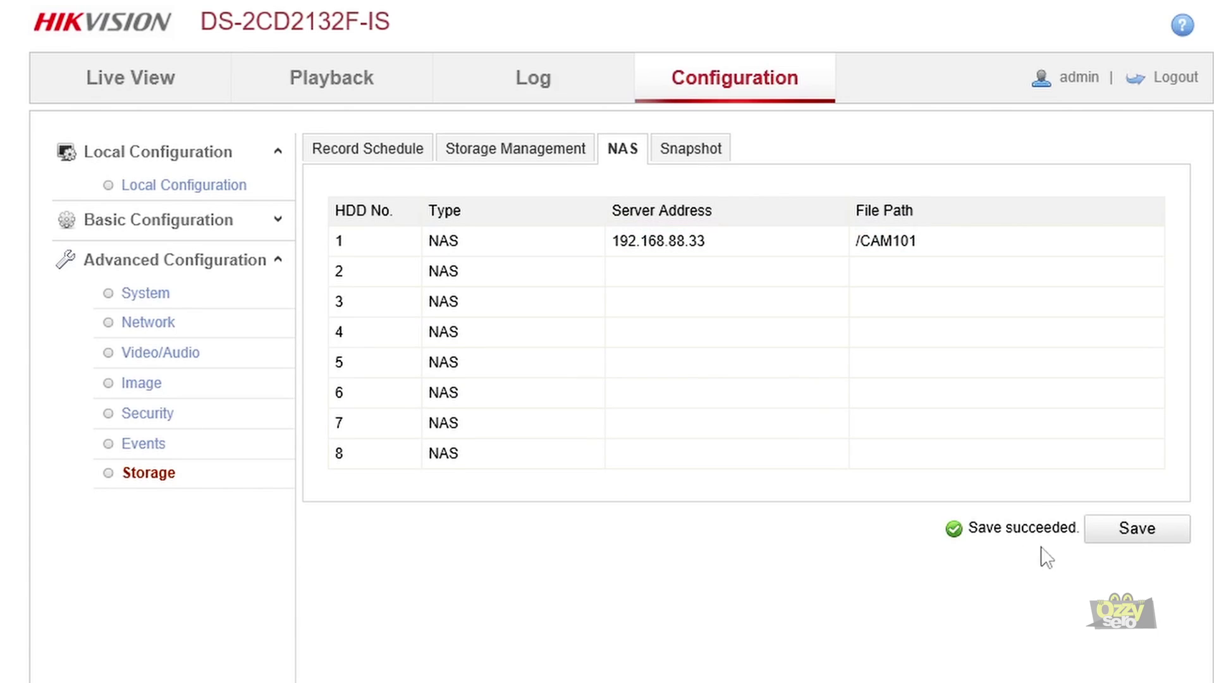
# - Format the uninitialized NAS disk 9 in the camera's storage management and check its status
pyautogui.click(524, 160)
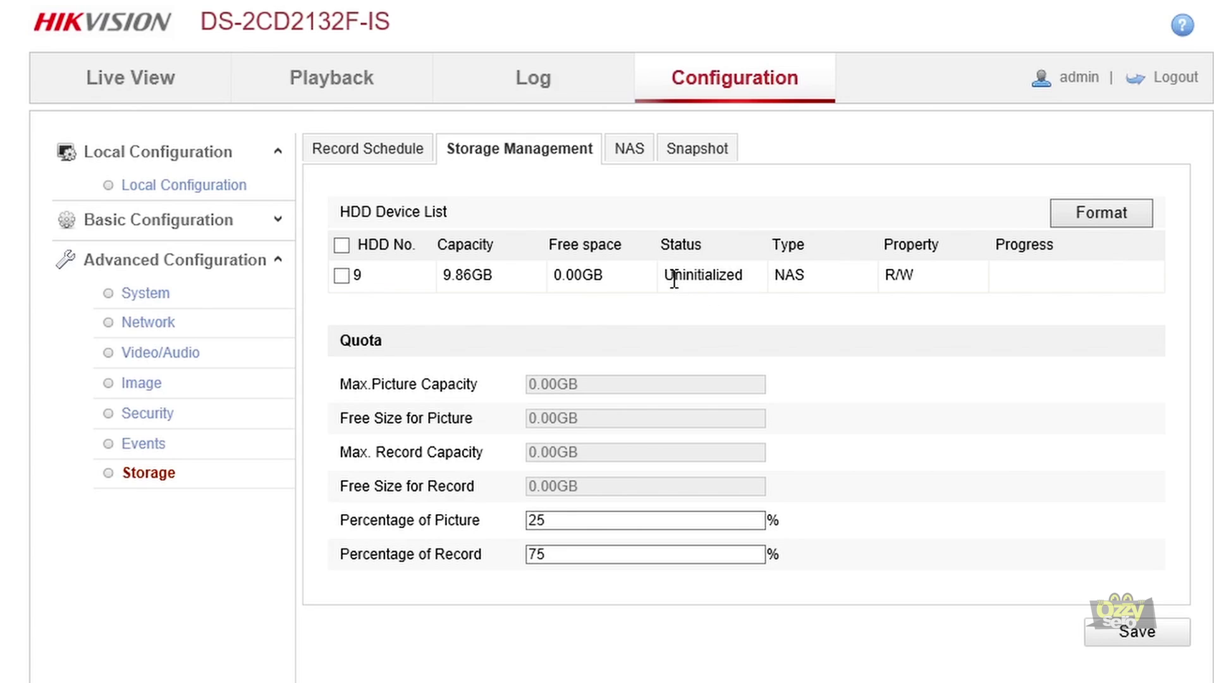
pyautogui.moveTo(664, 276); pyautogui.dragTo(749, 283)
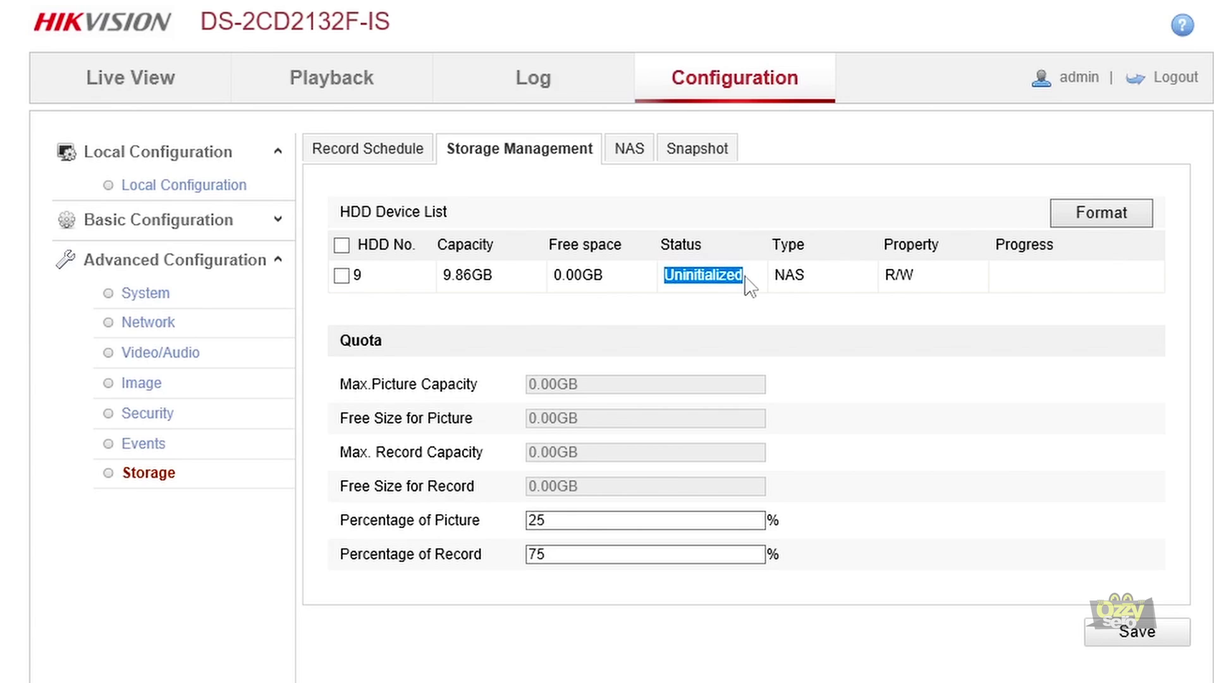
pyautogui.click(749, 285)
pyautogui.click(341, 275)
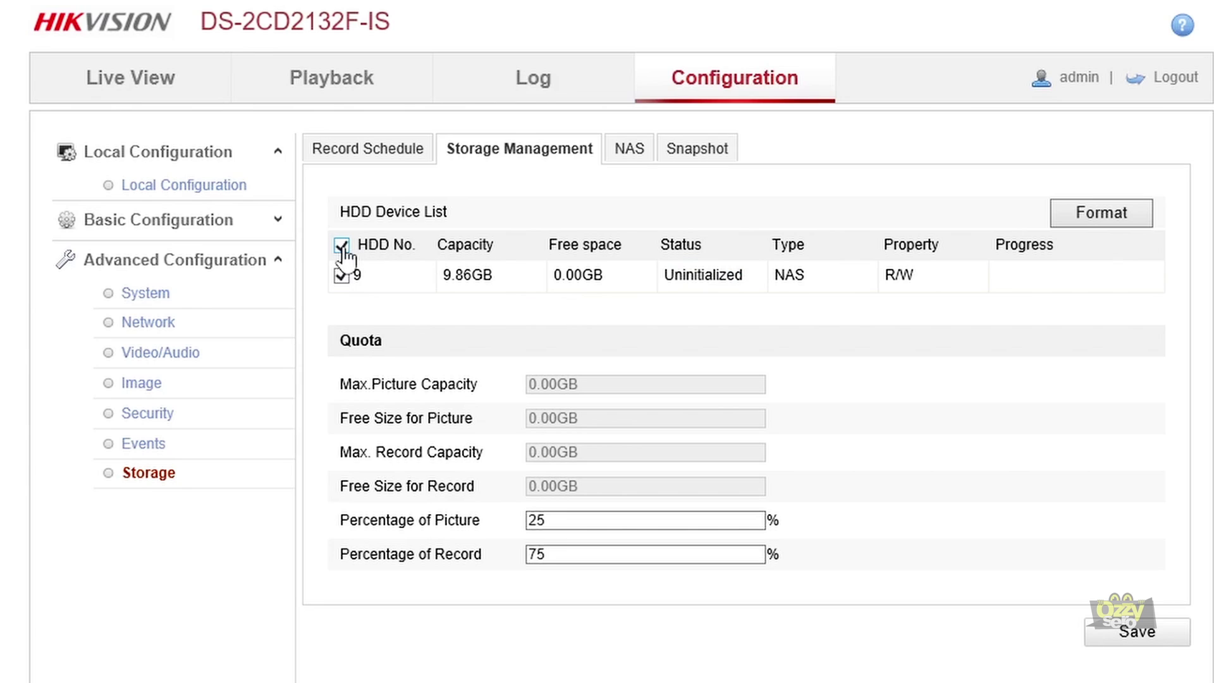
pyautogui.click(1105, 221)
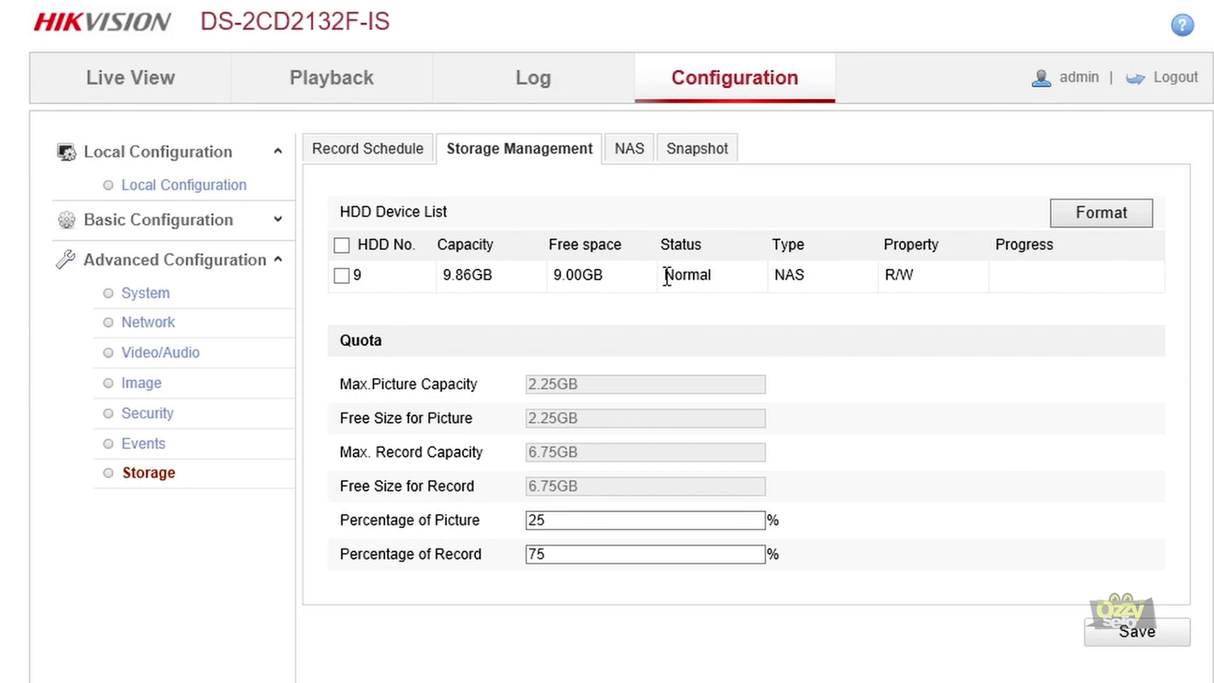
pyautogui.moveTo(666, 276); pyautogui.dragTo(718, 278)
pyautogui.click(739, 271)
# - Open the camera's record schedule in the storage settings and enable it
pyautogui.click(147, 296)
pyautogui.click(152, 475)
pyautogui.click(355, 150)
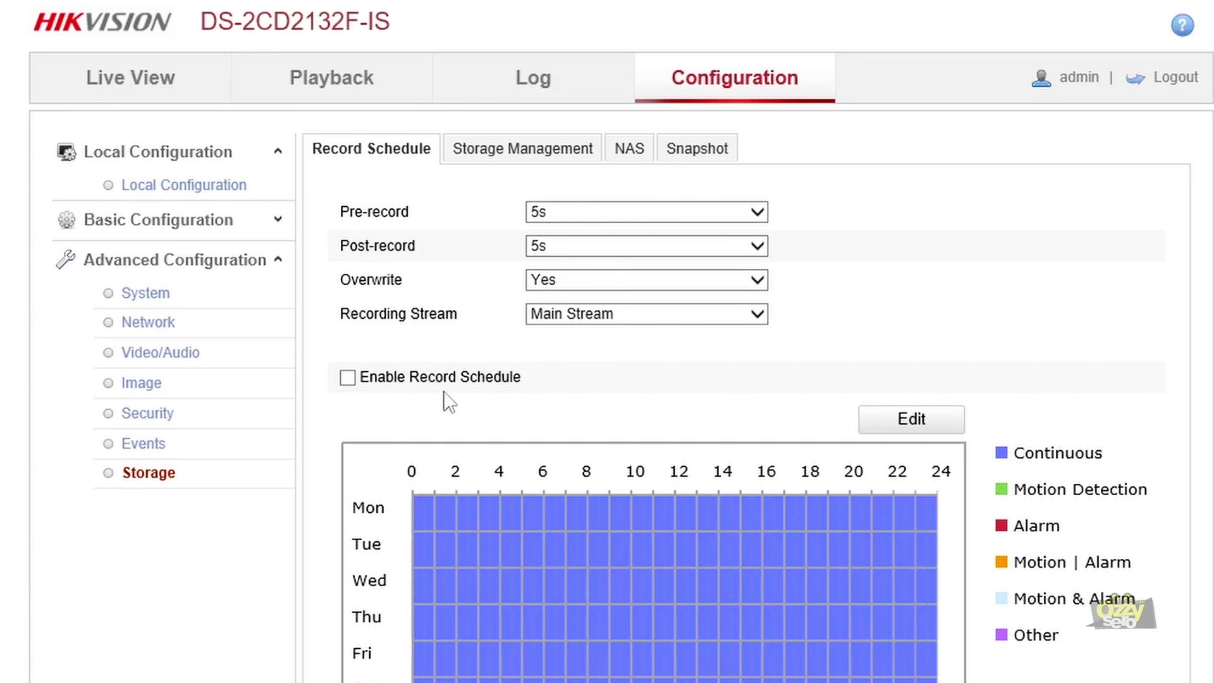
pyautogui.click(349, 380)
# - Review the all-day Continuous schedule for every weekday and the available record types, keep it, and save the record schedule
pyautogui.click(898, 421)
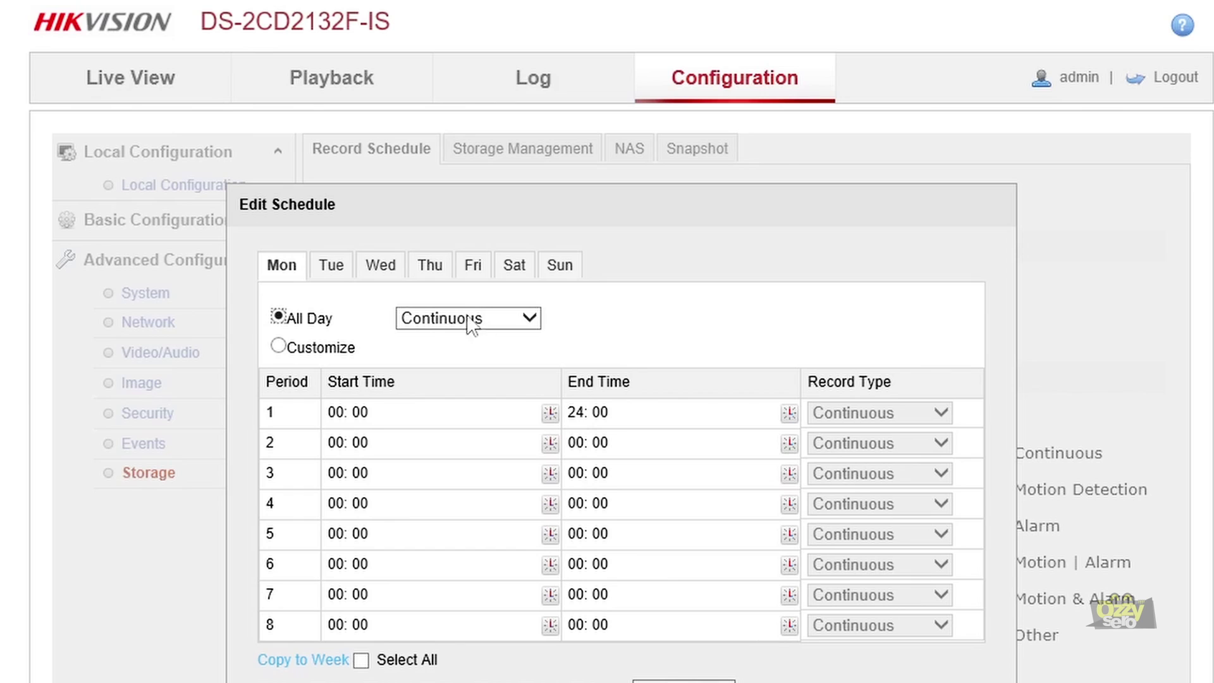
pyautogui.click(334, 274)
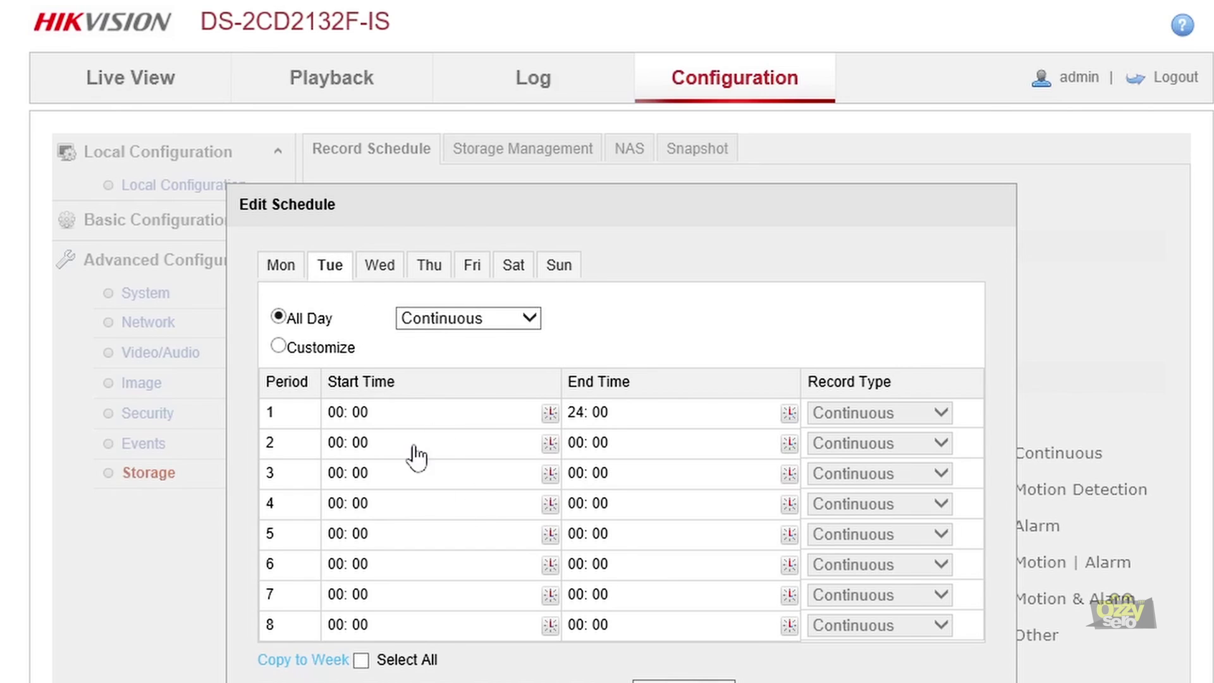
pyautogui.click(390, 273)
pyautogui.click(428, 274)
pyautogui.click(472, 272)
pyautogui.click(512, 276)
pyautogui.click(554, 277)
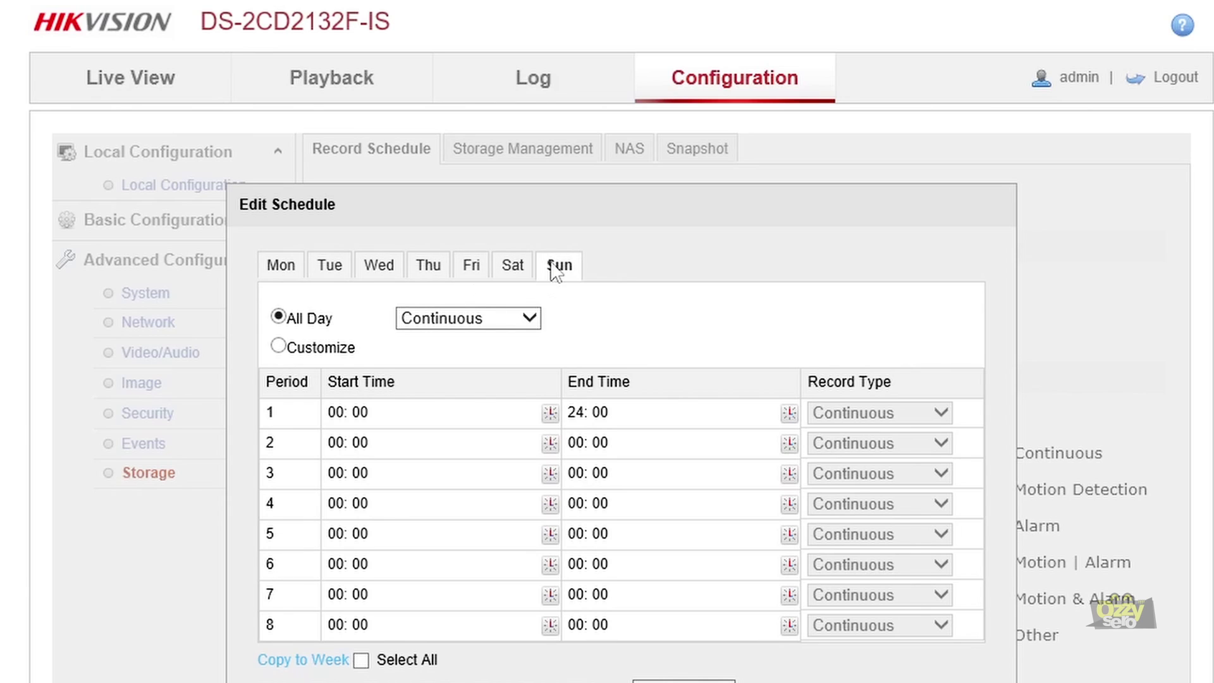
pyautogui.click(501, 326)
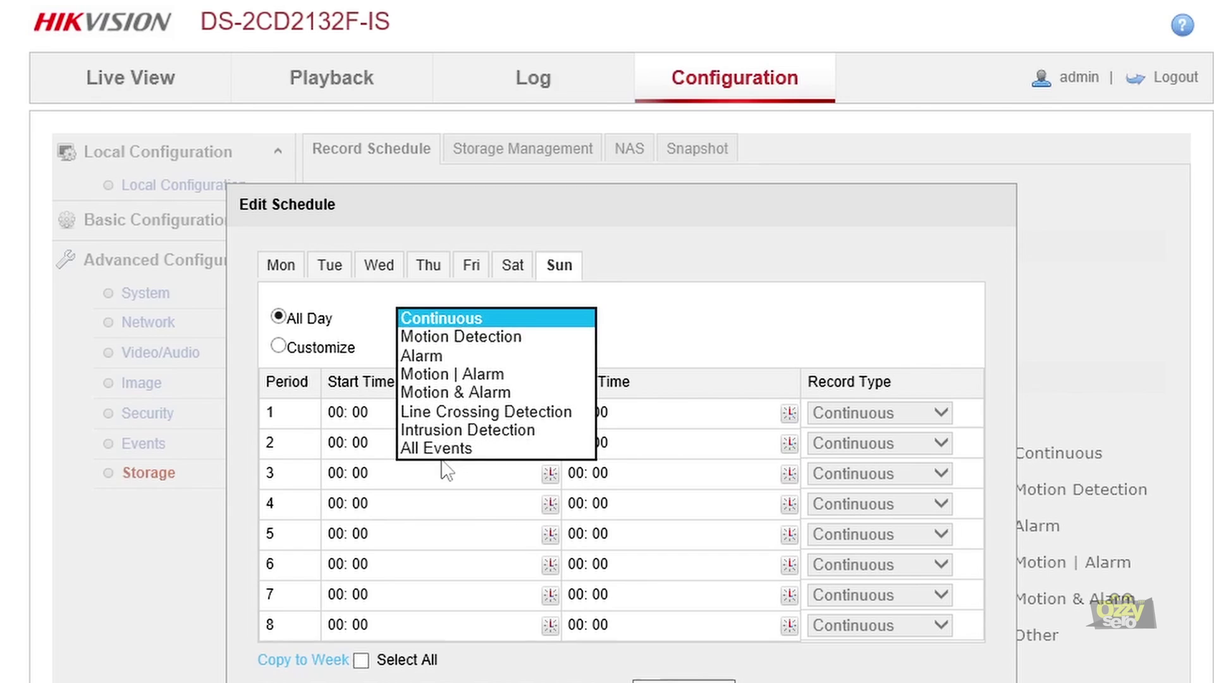
pyautogui.click(741, 286)
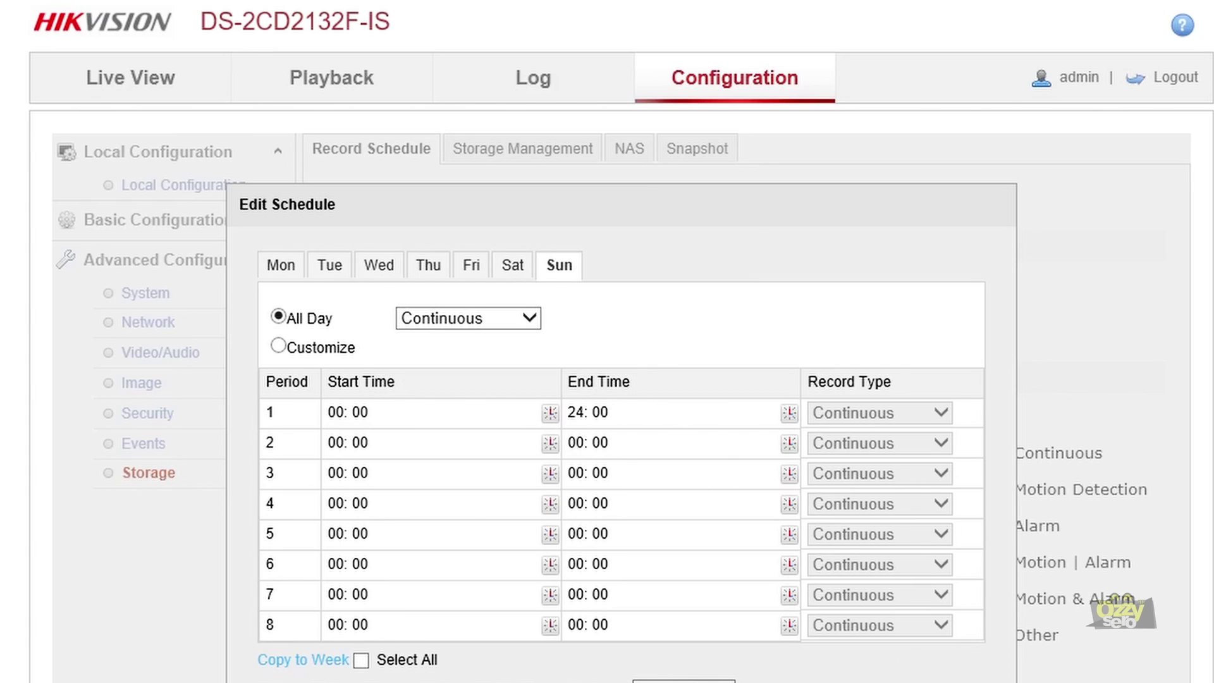
pyautogui.click(684, 681)
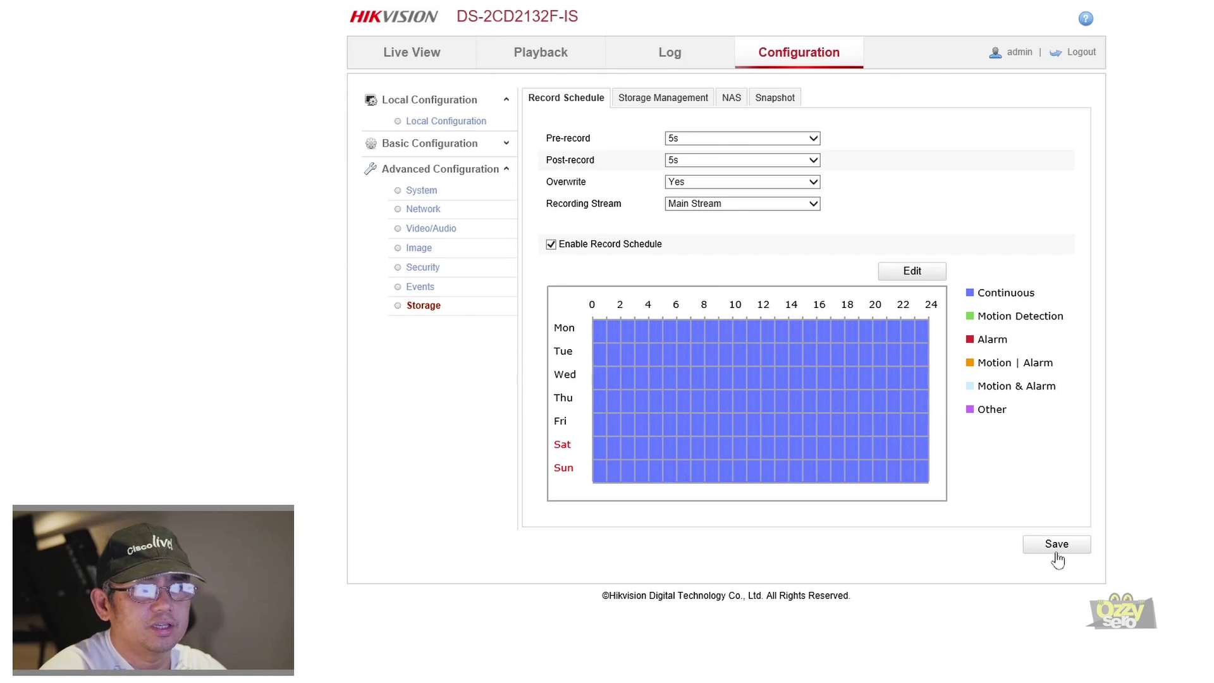
pyautogui.click(1056, 546)
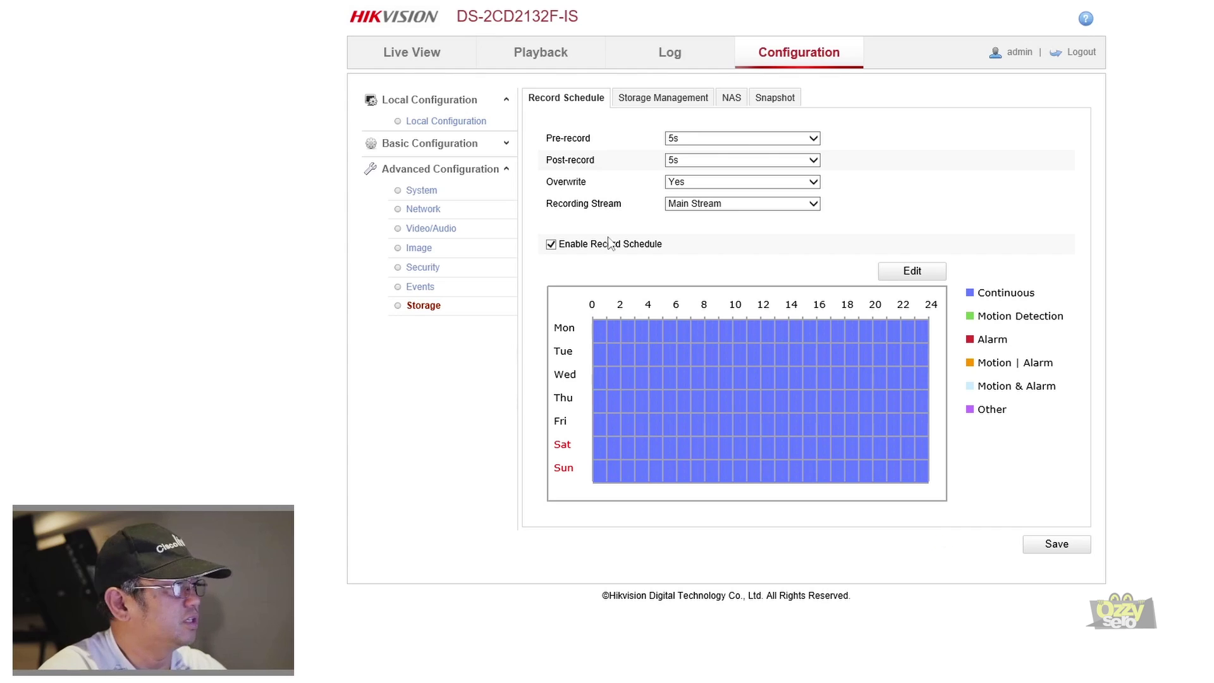
# - Check the camera's live view and examine its playback timeline for 20 November 2022 around 01:00
pyautogui.click(406, 57)
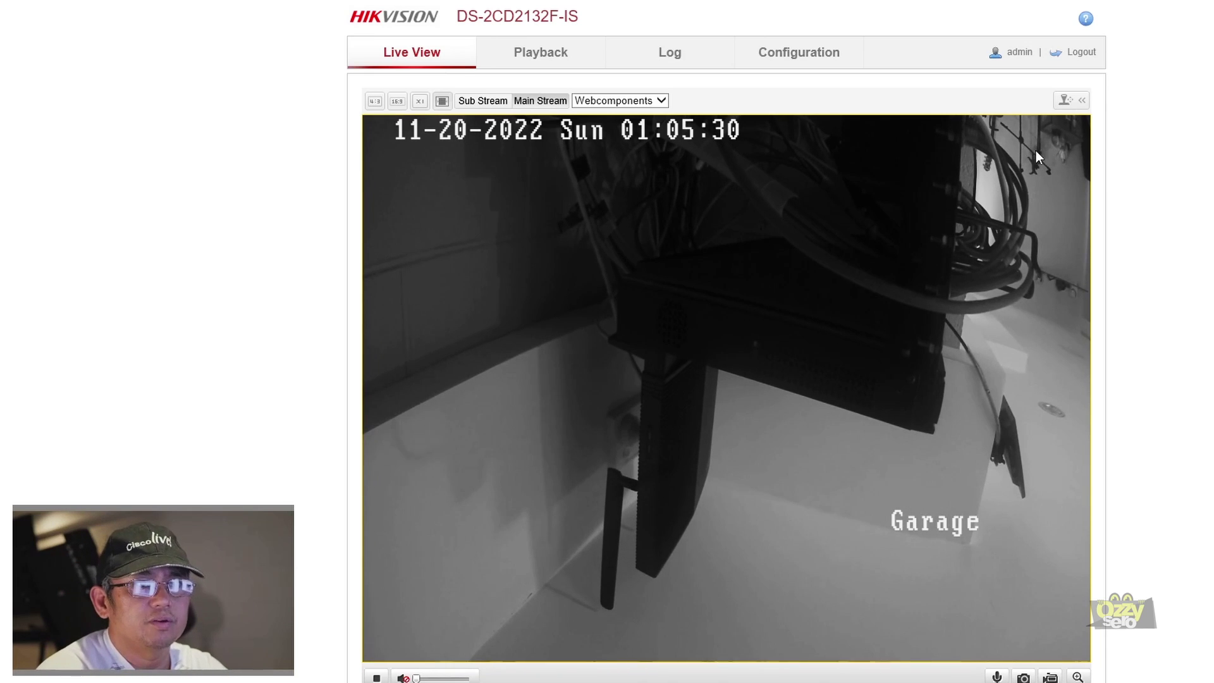
pyautogui.click(549, 57)
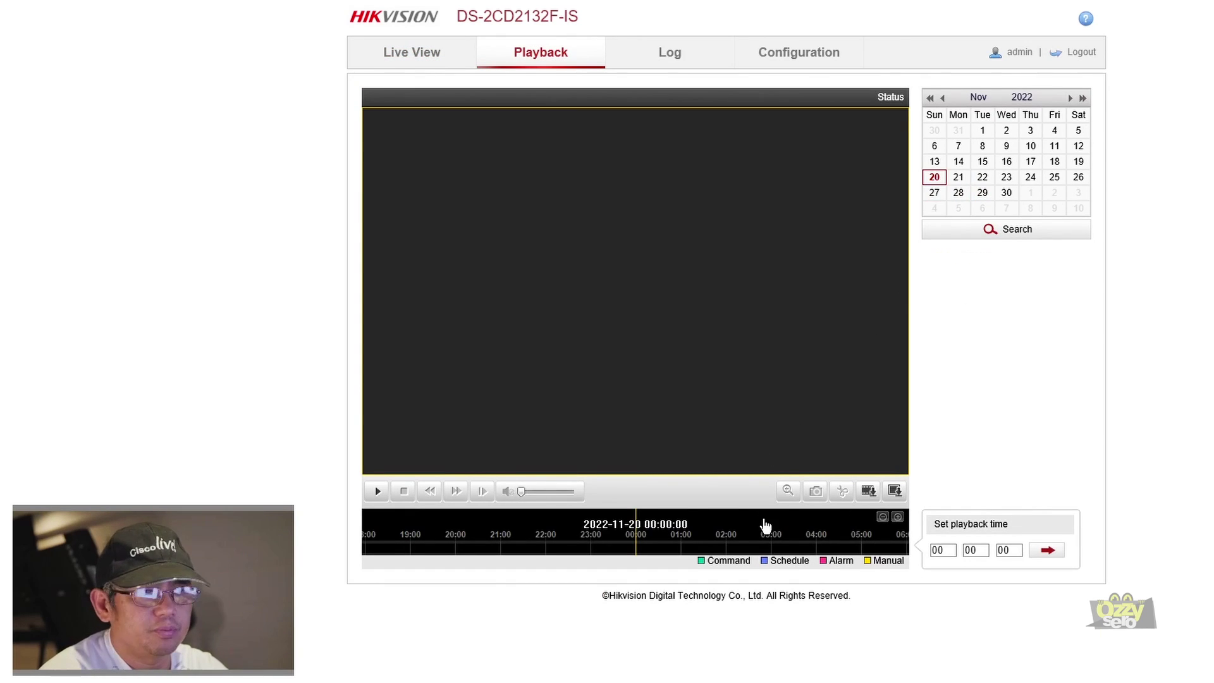
pyautogui.moveTo(775, 544); pyautogui.dragTo(699, 558)
pyautogui.moveTo(583, 552); pyautogui.dragTo(706, 547)
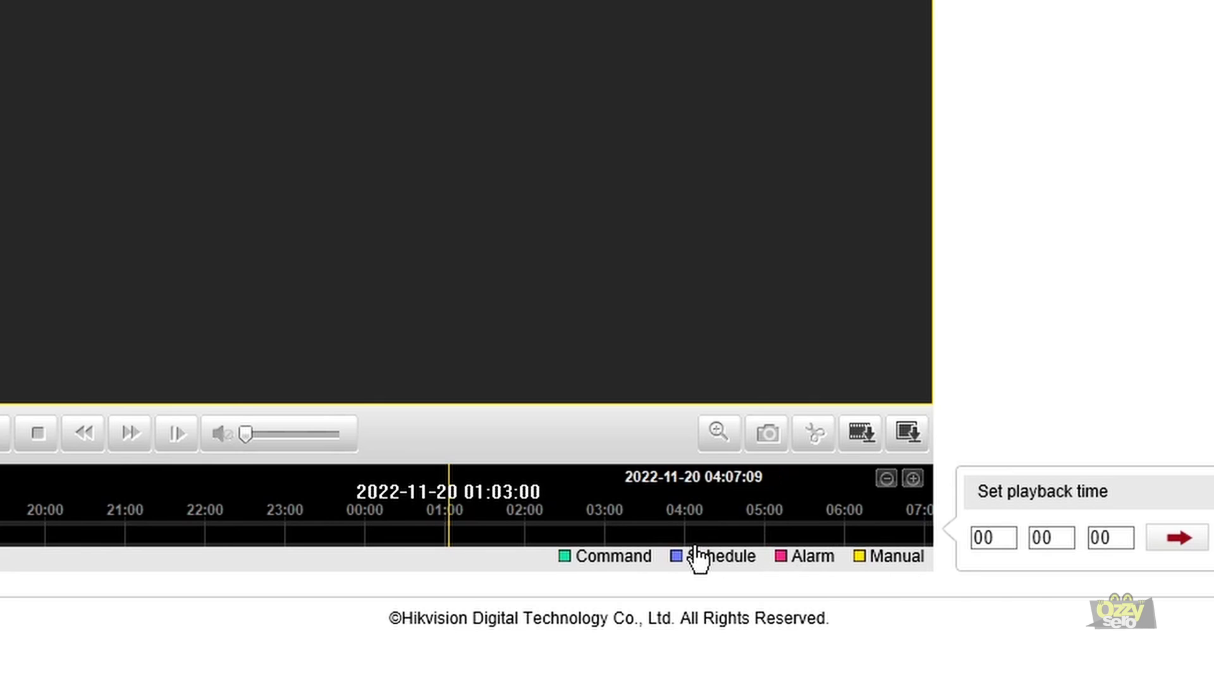
pyautogui.moveTo(651, 507); pyautogui.dragTo(613, 510)
pyautogui.moveTo(700, 521)
pyautogui.mouseDown()
pyautogui.moveTo(501, 506)
pyautogui.moveTo(696, 515)
pyautogui.mouseUp()
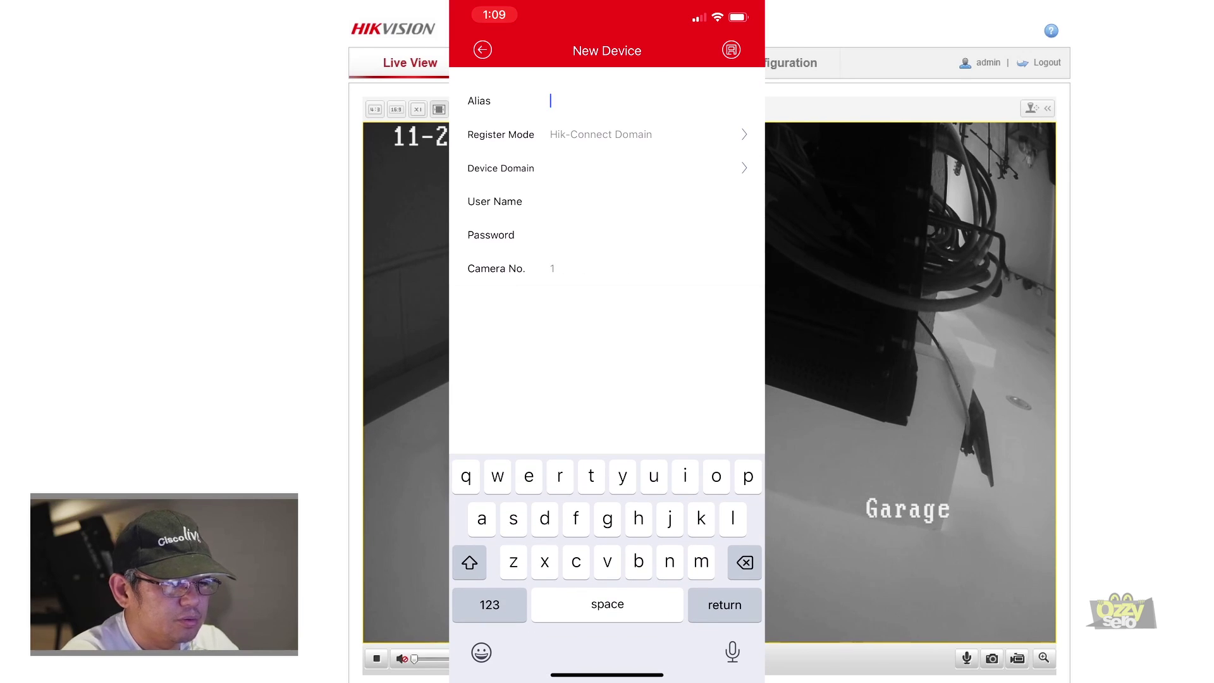
# - In the mobile app's new device form, set alias cam101, register mode IP/Domain, and address 192.168.88.70
pyautogui.write('cam101')
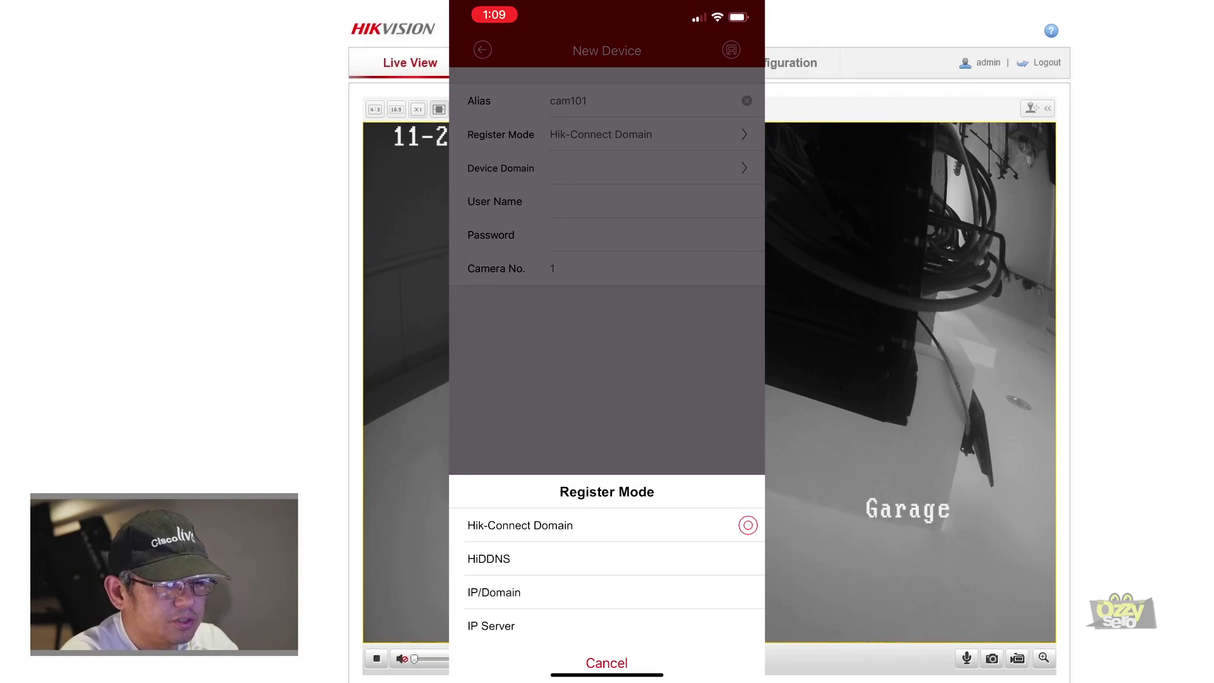
pyautogui.click(494, 592)
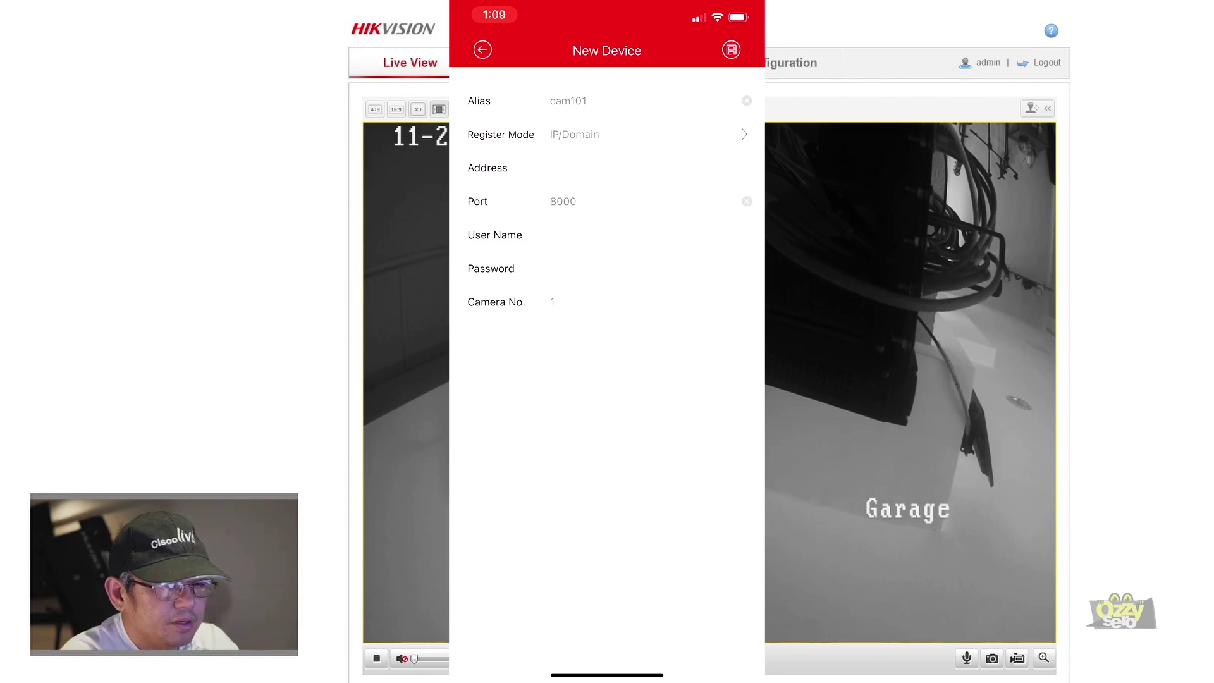
pyautogui.click(551, 167)
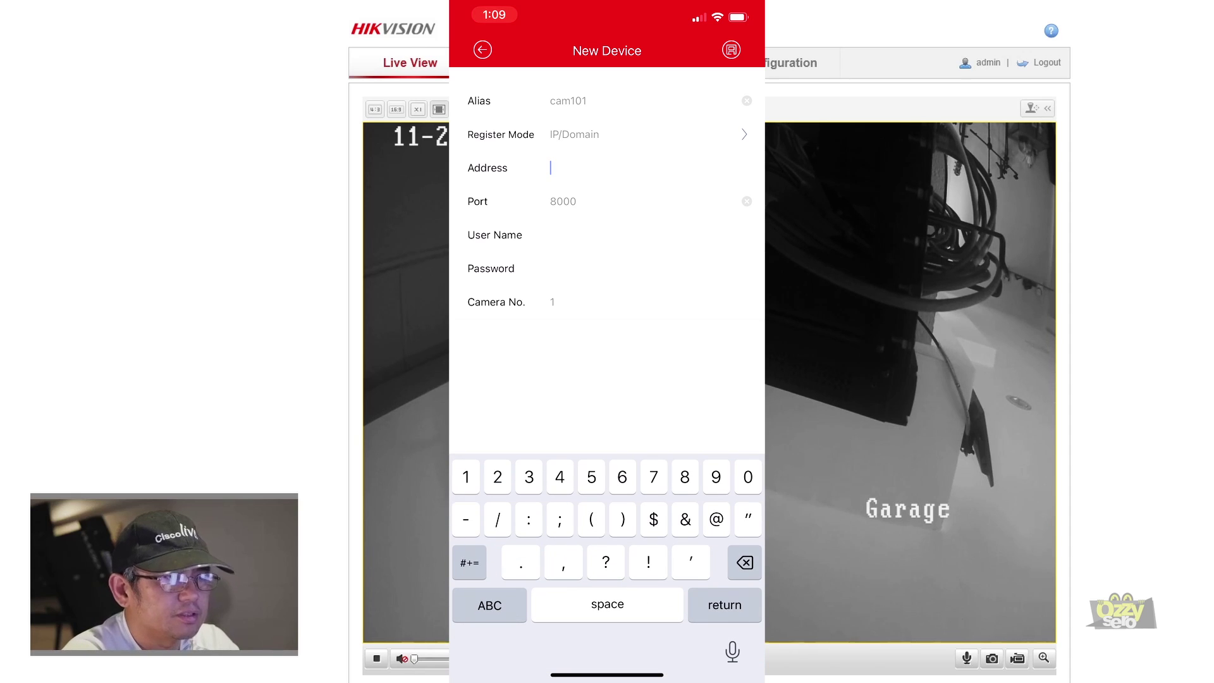
pyautogui.write('1')
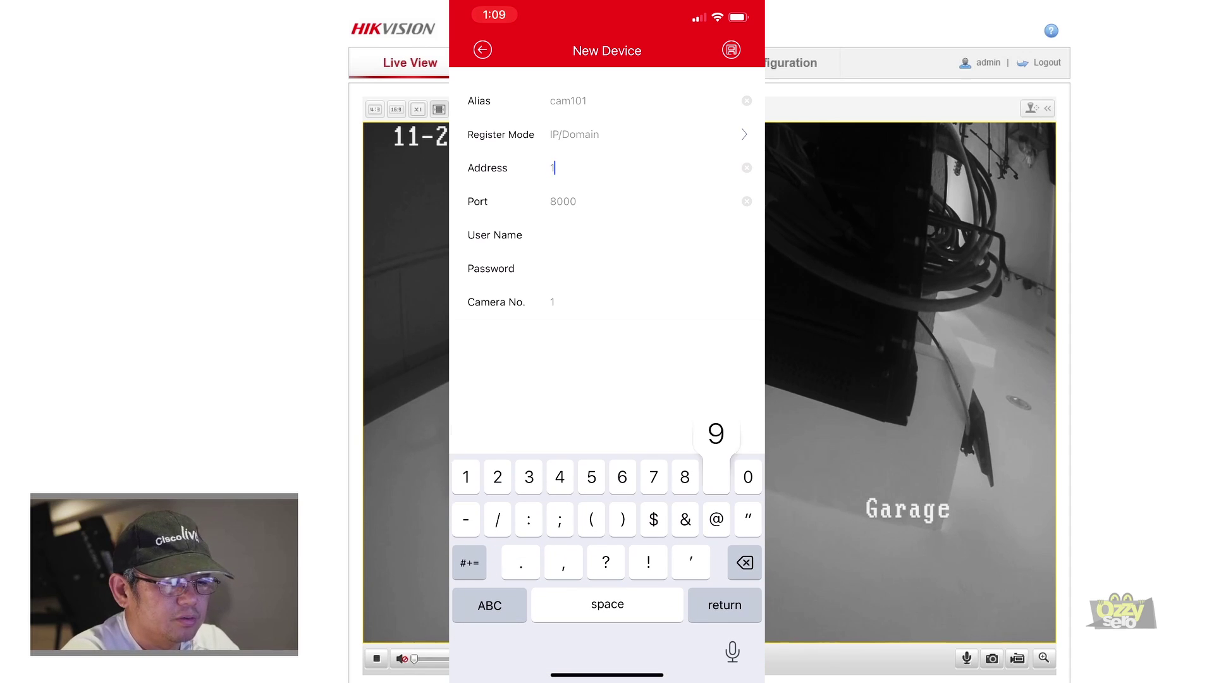
pyautogui.write('92.168.')
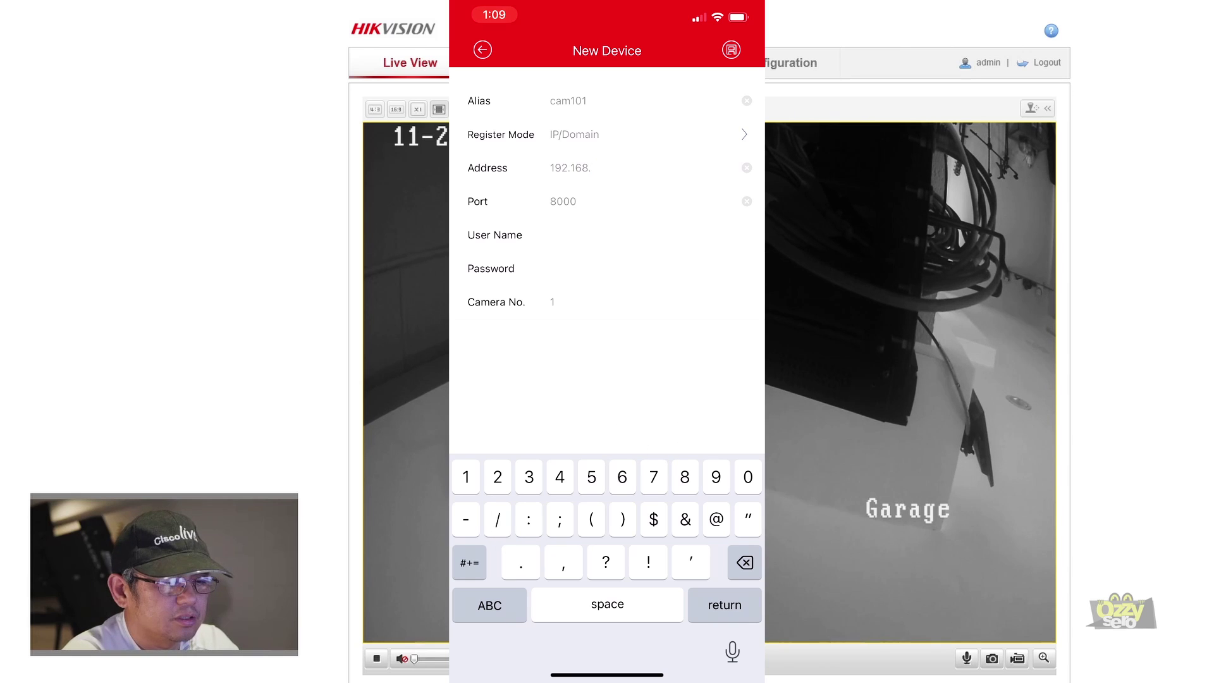
pyautogui.write('88.70')
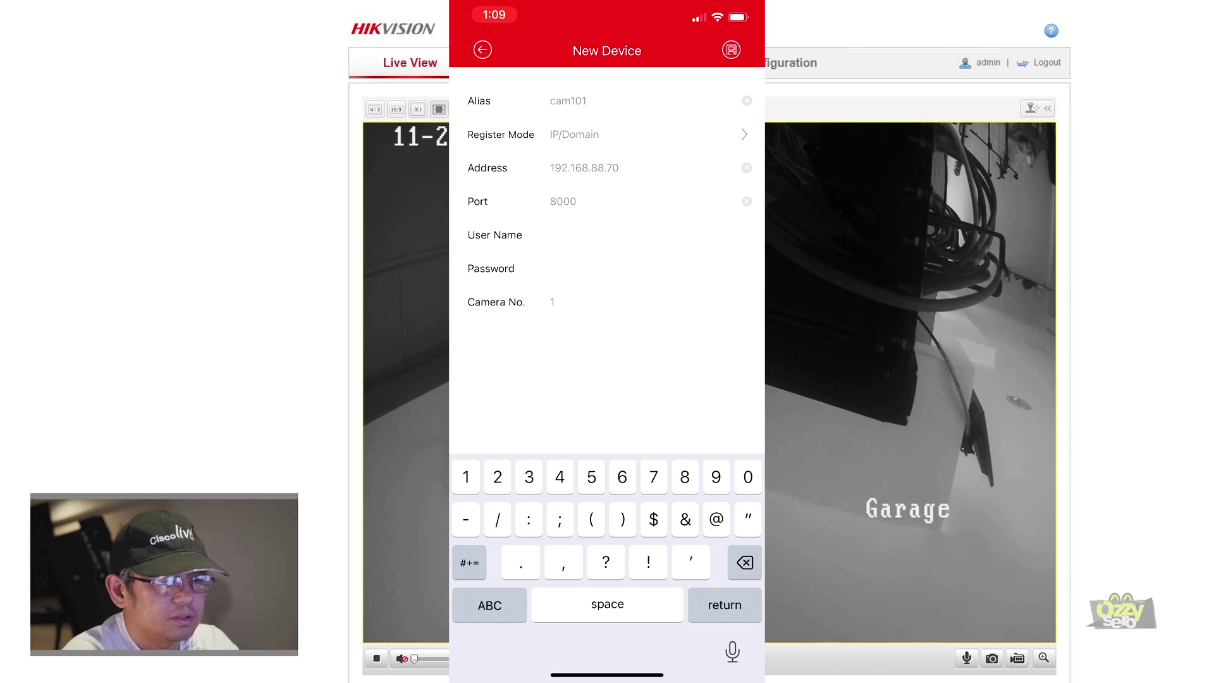
# - Look up the server port in the camera's network settings and set the new device's port to 8008 in the mobile app
pyautogui.click(576, 201)
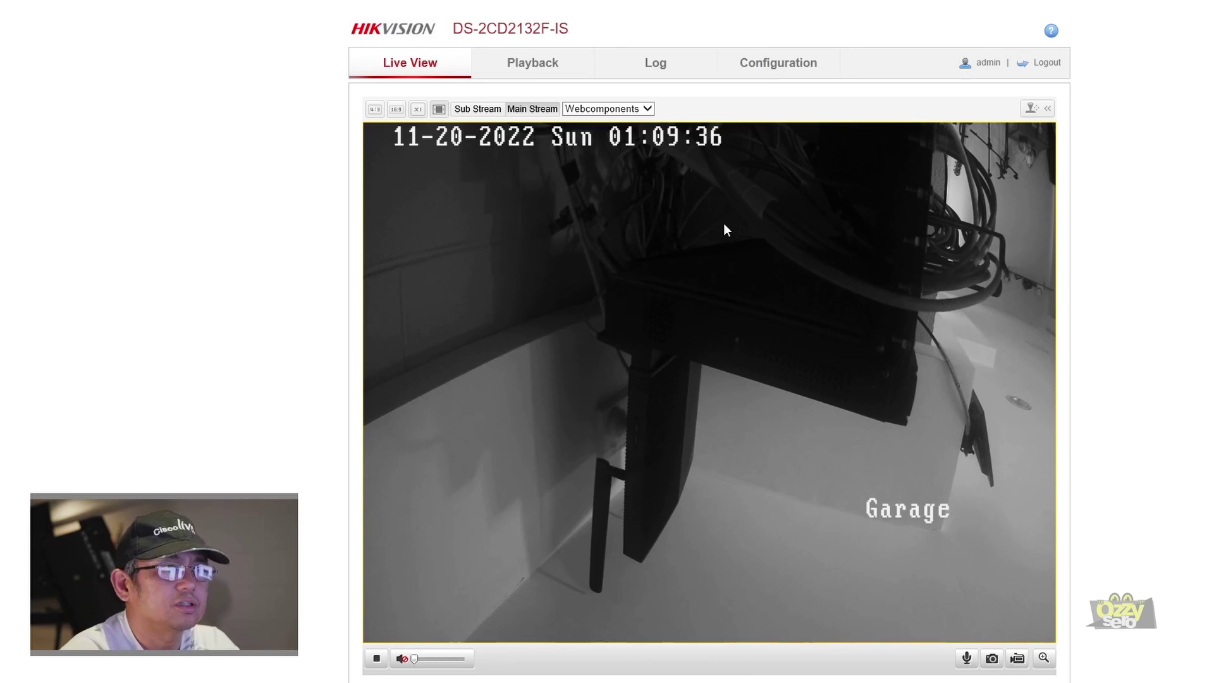
pyautogui.click(773, 60)
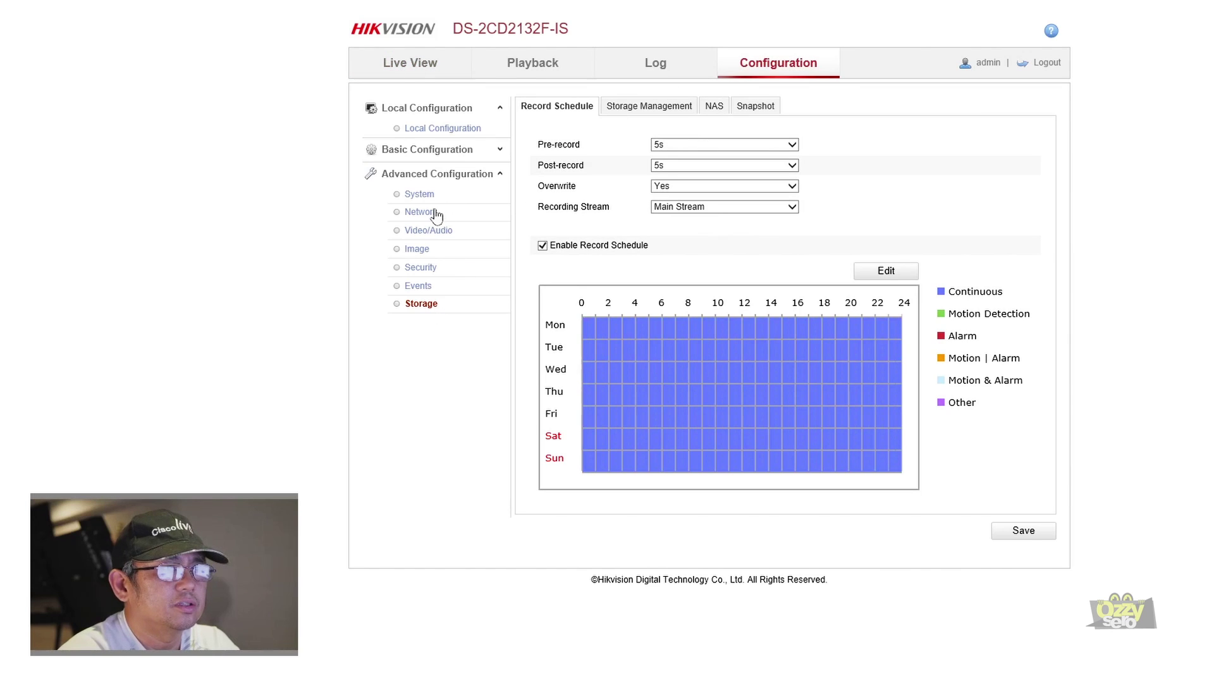
pyautogui.click(434, 216)
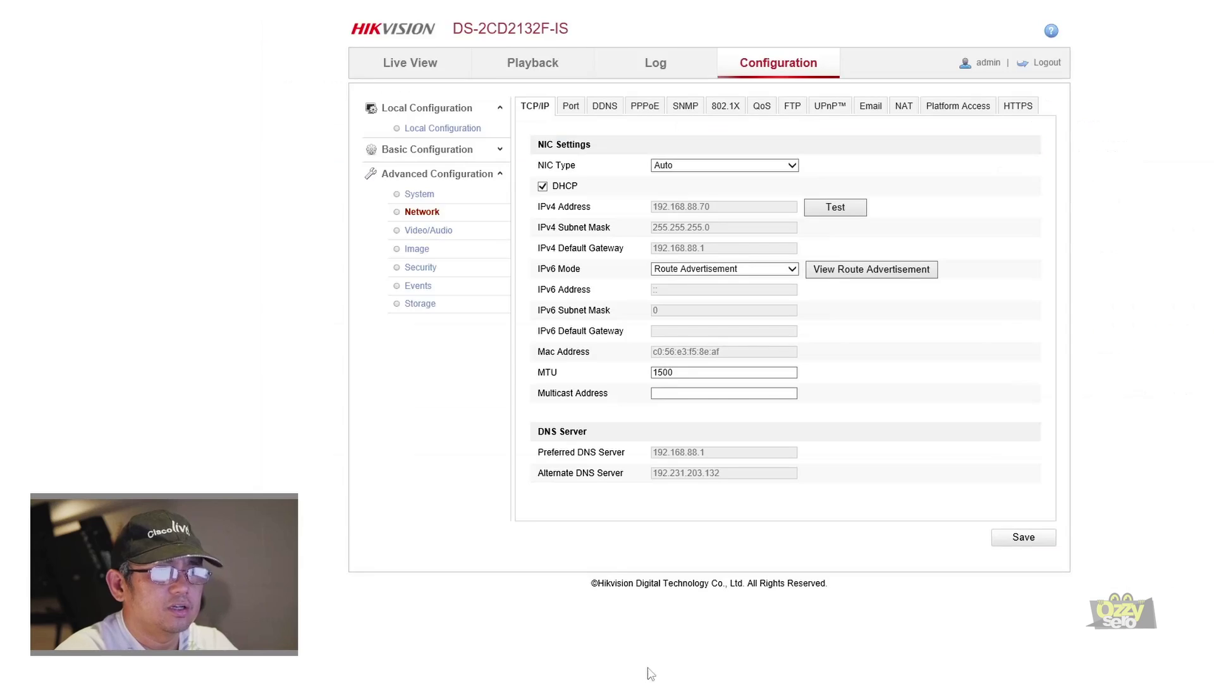
pyautogui.click(573, 109)
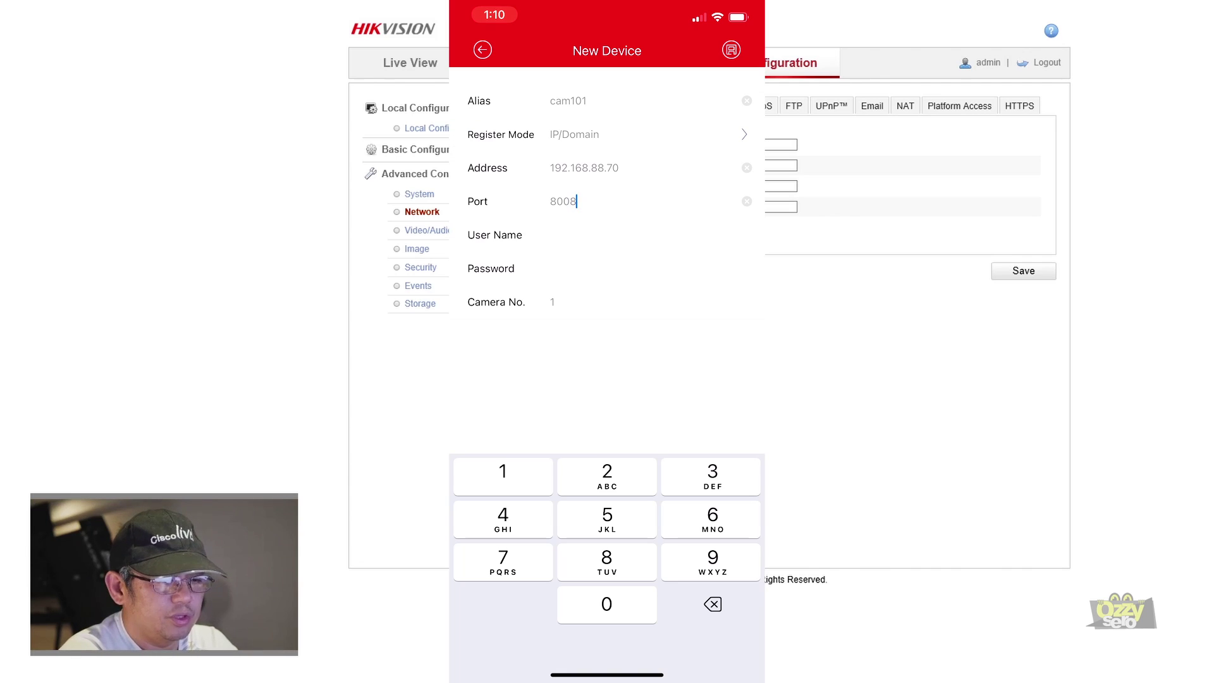
# - Save the new device with user name admin and the account password, and start its live view
pyautogui.click(550, 234)
pyautogui.write('admin')
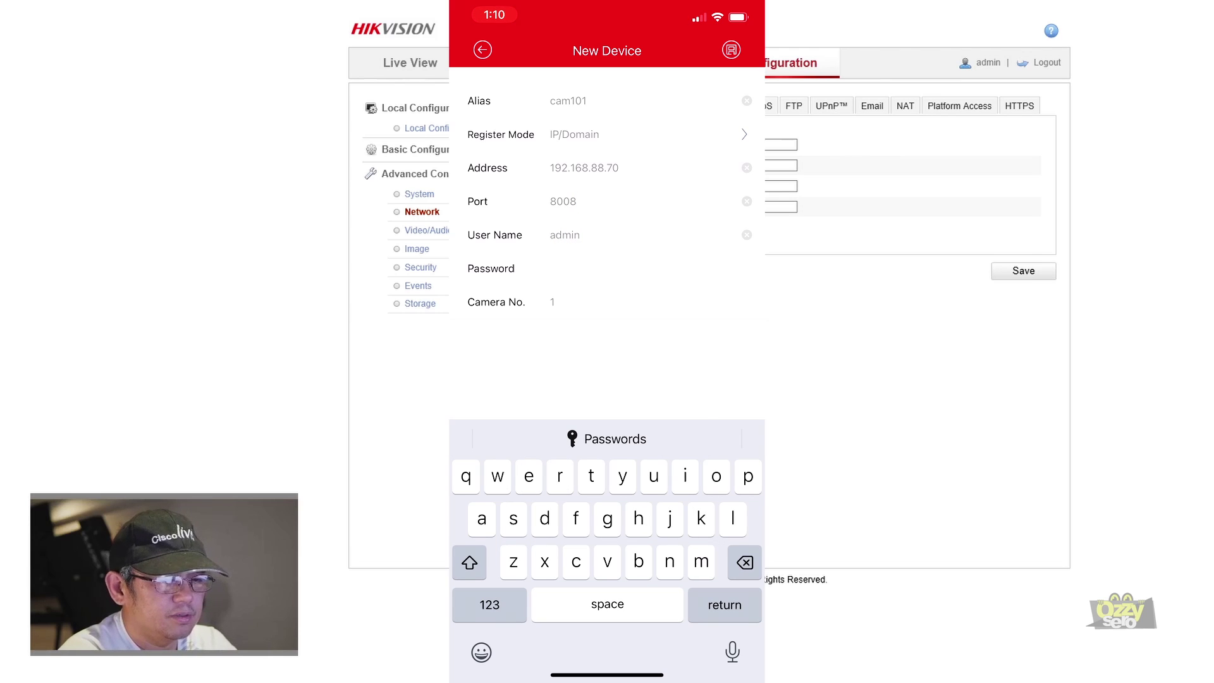
pyautogui.press('Return')
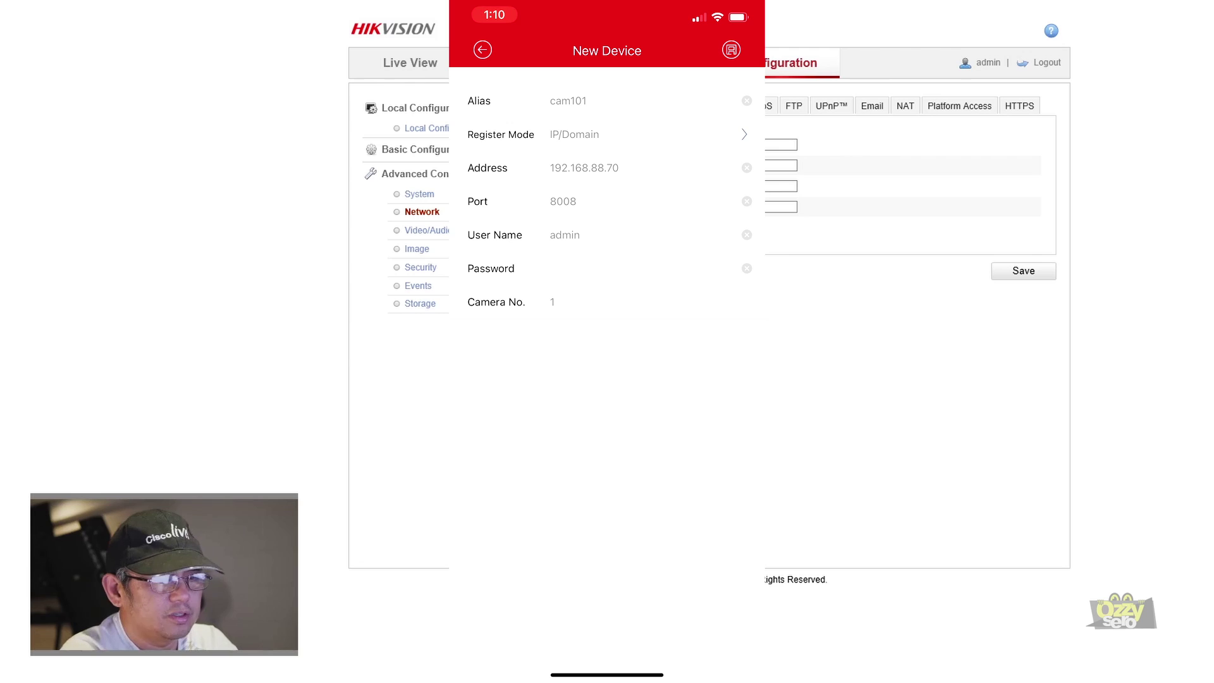
pyautogui.click(732, 50)
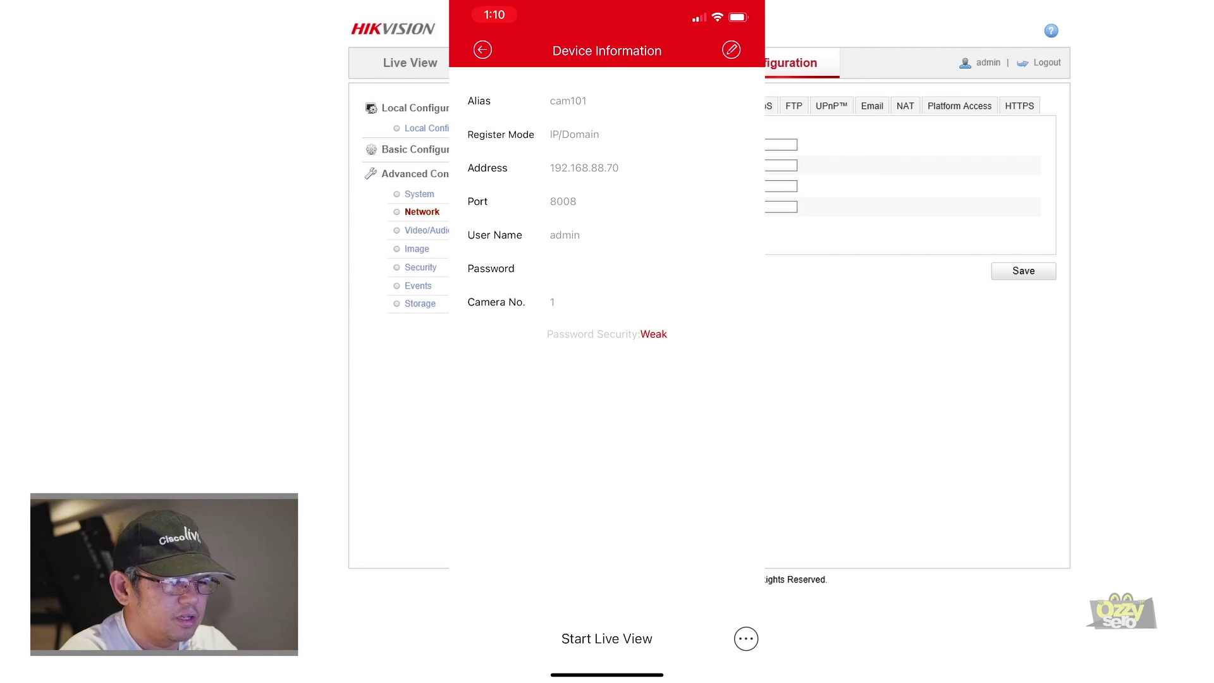
pyautogui.click(607, 639)
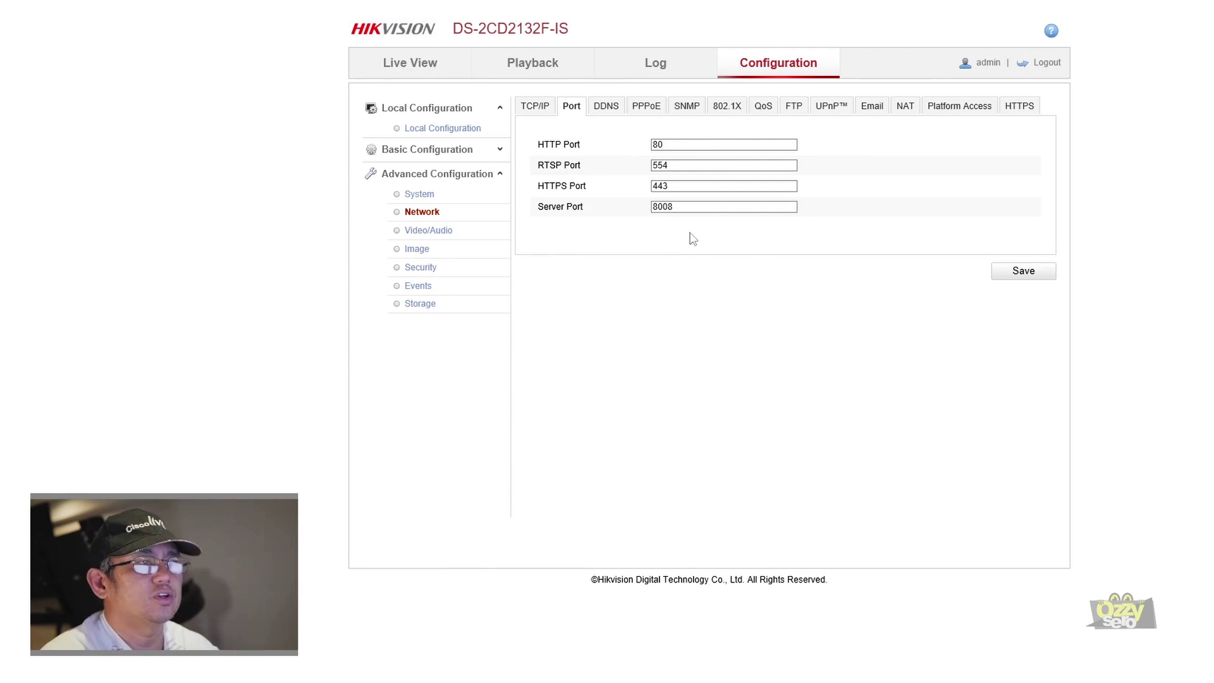
# - Return to the camera's web playback page and move the timeline to the start of the scheduled recording just after 01:00
pyautogui.click(543, 69)
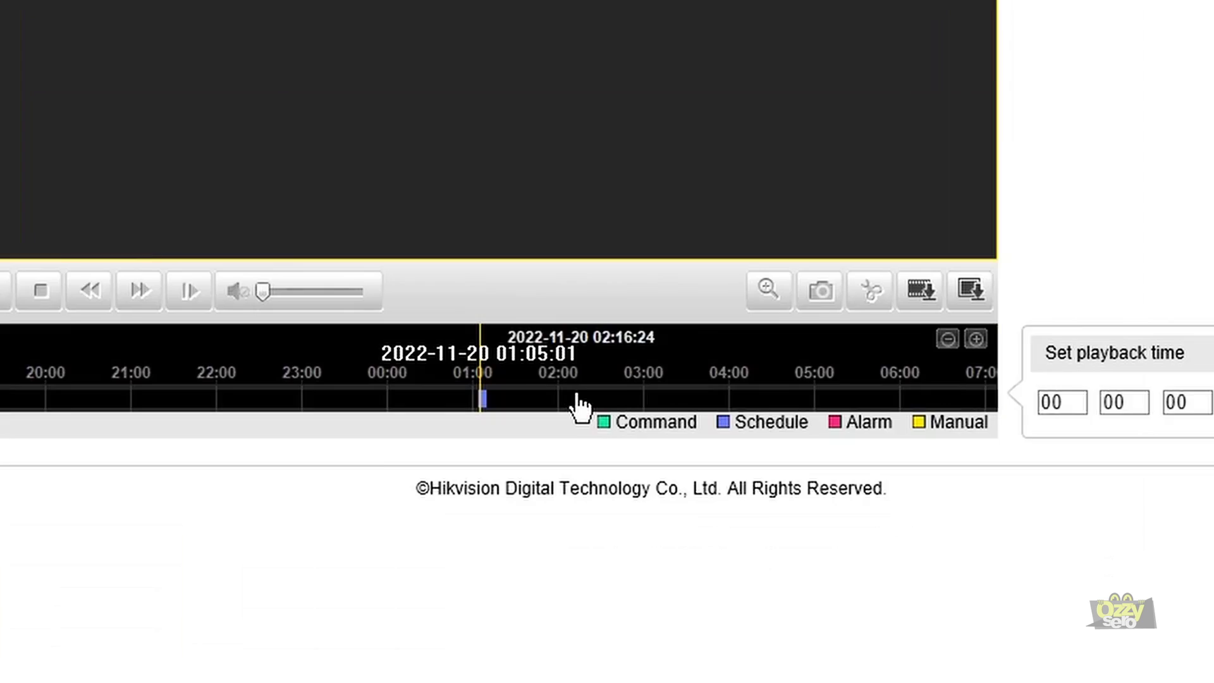
pyautogui.moveTo(673, 533); pyautogui.dragTo(683, 527)
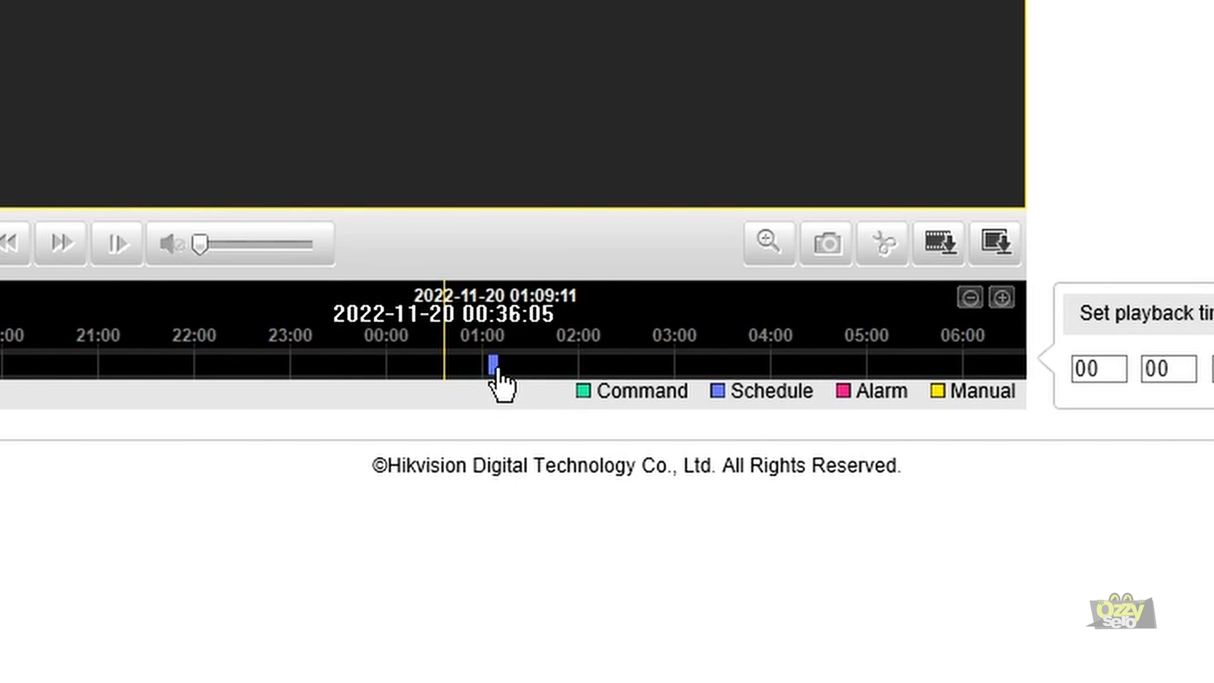
pyautogui.moveTo(658, 372); pyautogui.dragTo(618, 363)
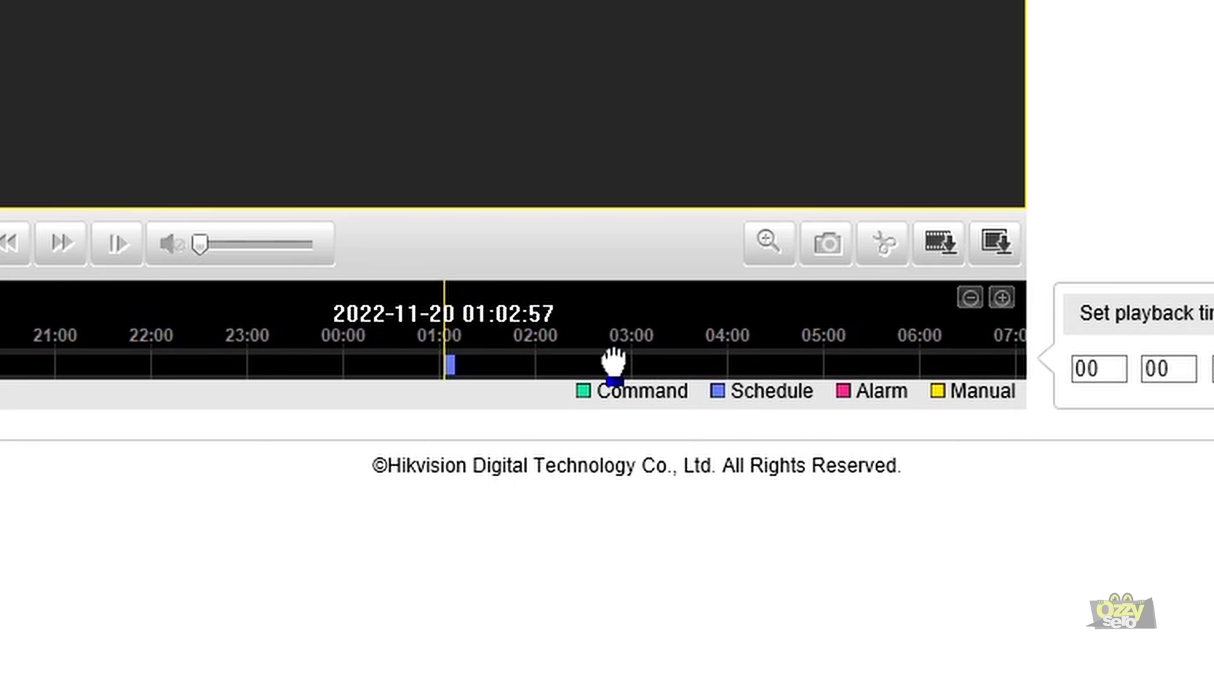